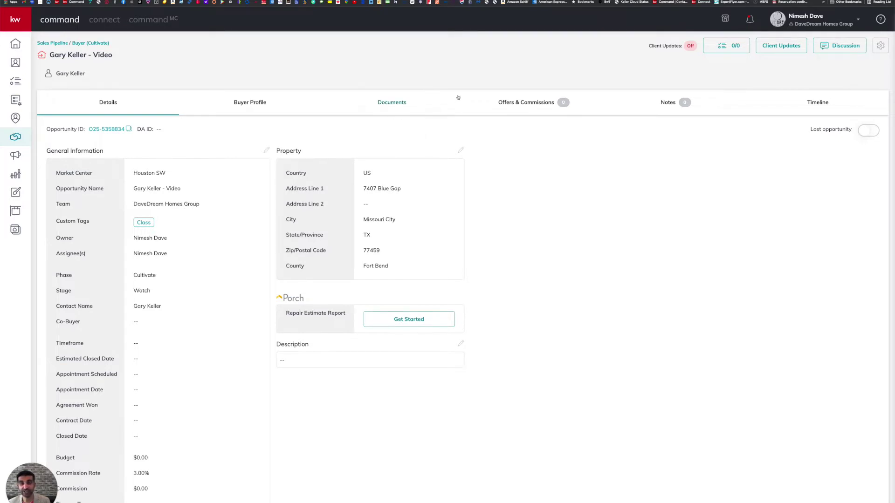
Open the buyer opportunity's Documents tab in KW Command.
{"action": "left_click", "coordinate": [397, 104]}
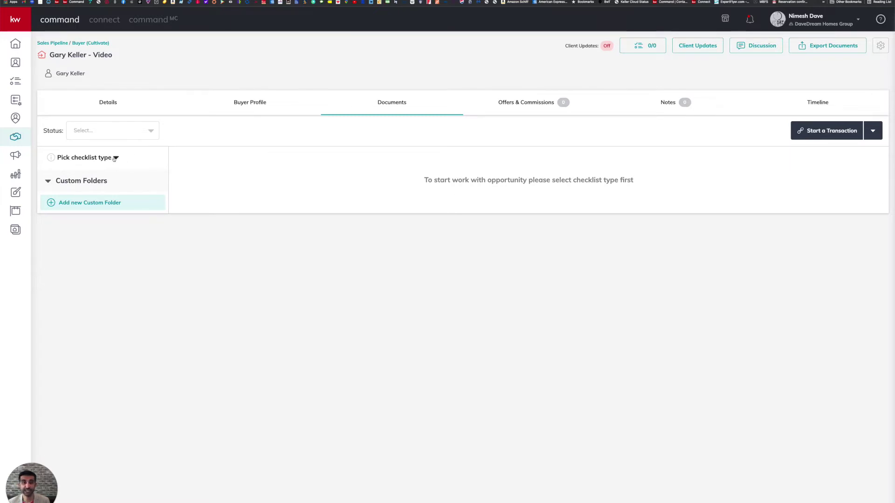
Apply the Residential checklist type and show the Under Contract folder's 25 documents.
{"action": "left_click", "coordinate": [114, 158]}
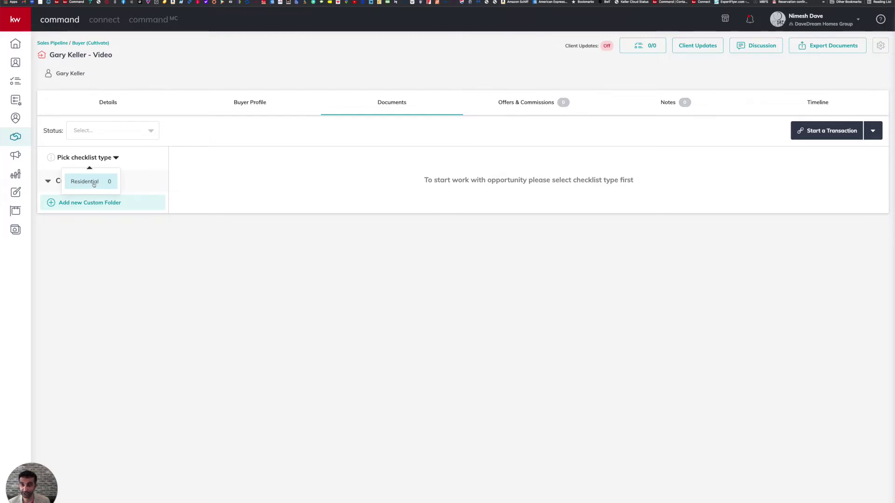
{"action": "left_click", "coordinate": [94, 185]}
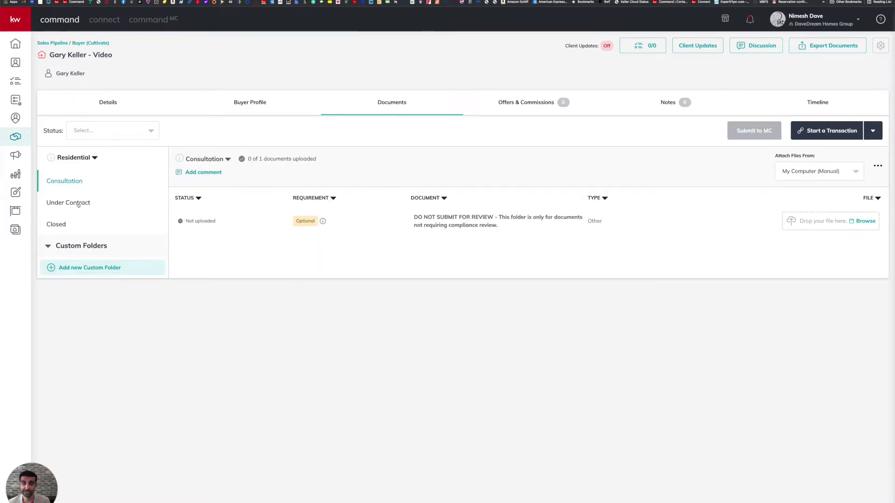
{"action": "left_click", "coordinate": [75, 203]}
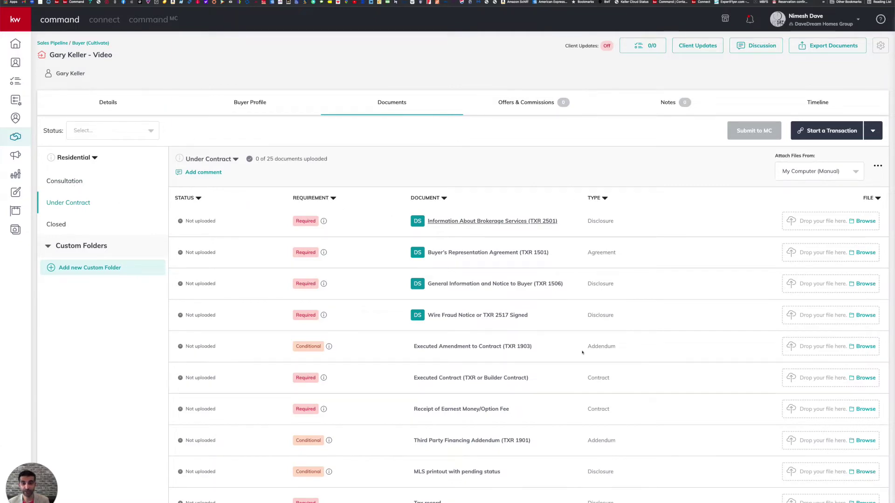
{"action": "scroll", "coordinate": [580, 331], "scroll_direction": "down", "scroll_amount": 5}
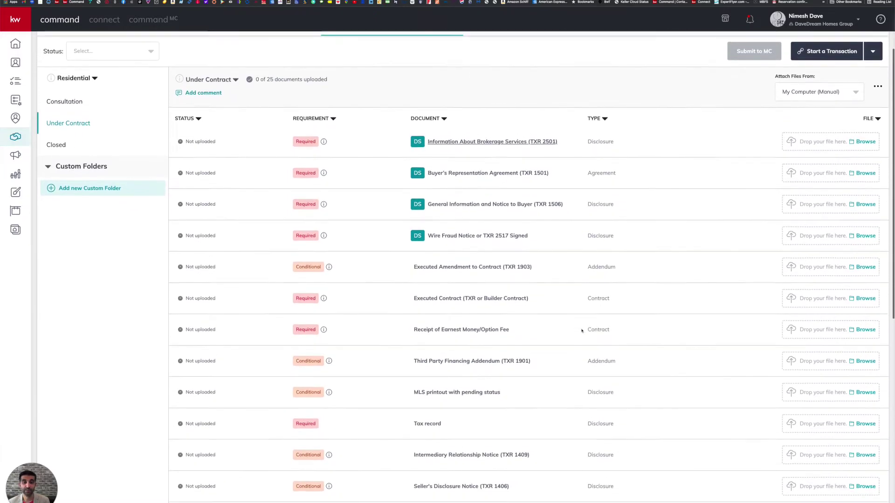
{"action": "scroll", "coordinate": [582, 331], "scroll_direction": "down", "scroll_amount": 13}
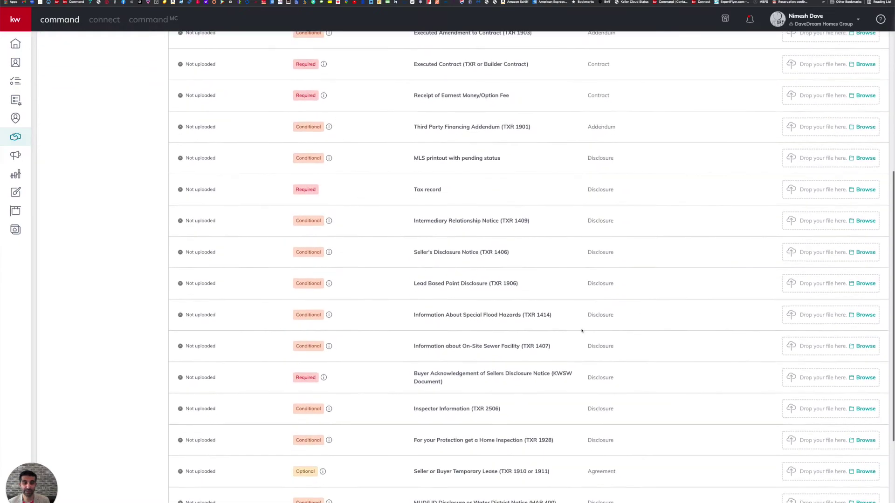
{"action": "scroll", "coordinate": [581, 331], "scroll_direction": "up", "scroll_amount": 15}
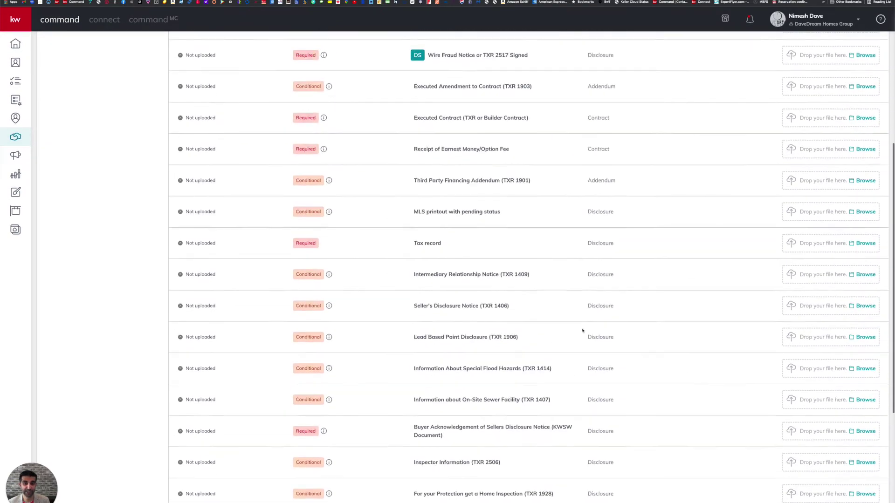
{"action": "scroll", "coordinate": [581, 331], "scroll_direction": "up", "scroll_amount": 4}
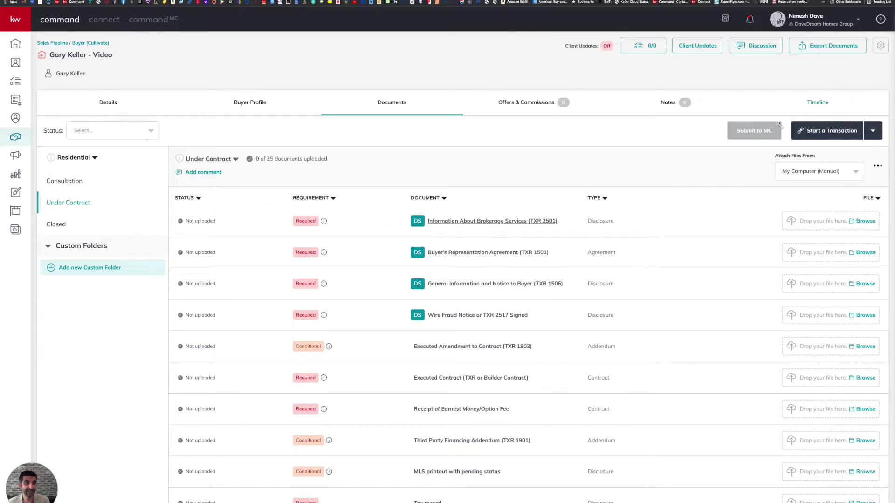
Start the opportunity's transaction in DocuSign from the Start a Transaction menu.
{"action": "left_click", "coordinate": [871, 132]}
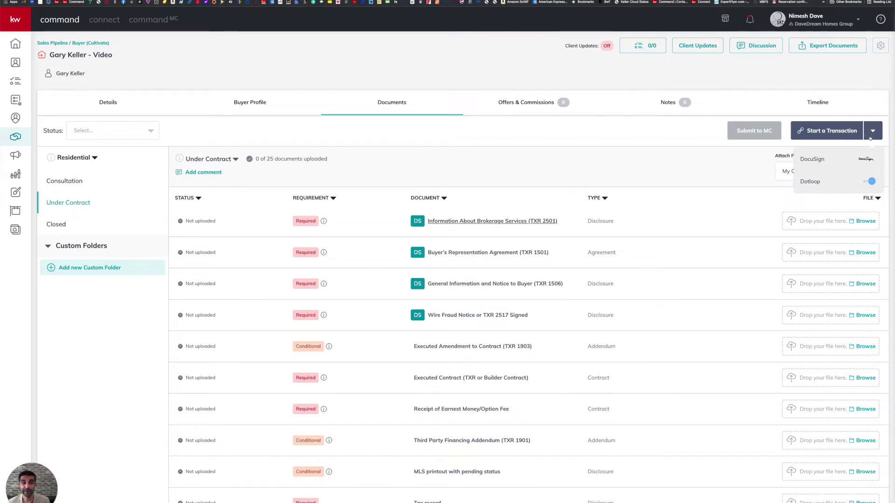
{"action": "left_click", "coordinate": [813, 160]}
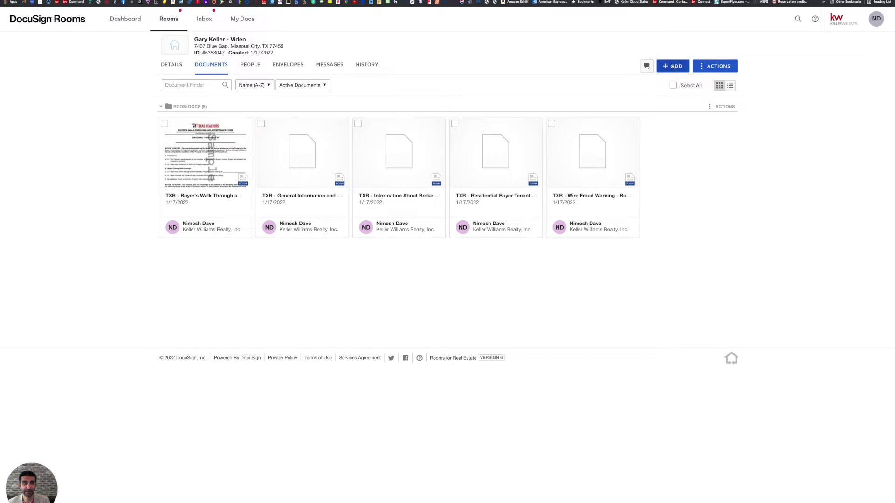
{"action": "left_click", "coordinate": [672, 66]}
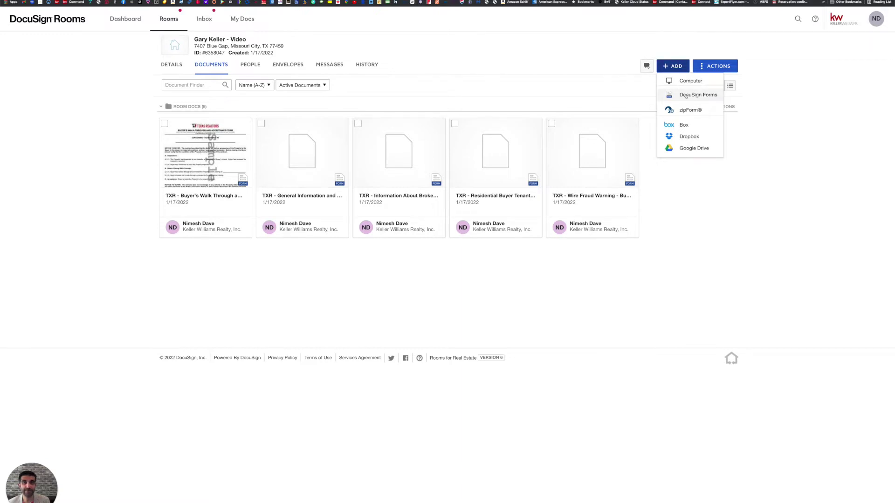
Add 'TXR - For Your Protection Get A Home Inspection' from the KWSW Buyer DocuSign Forms.
{"action": "left_click", "coordinate": [684, 96]}
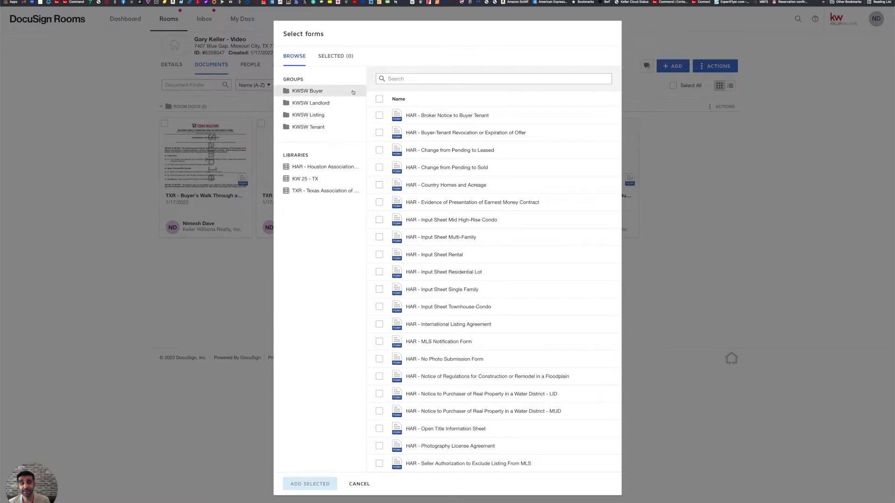
{"action": "left_click", "coordinate": [322, 95]}
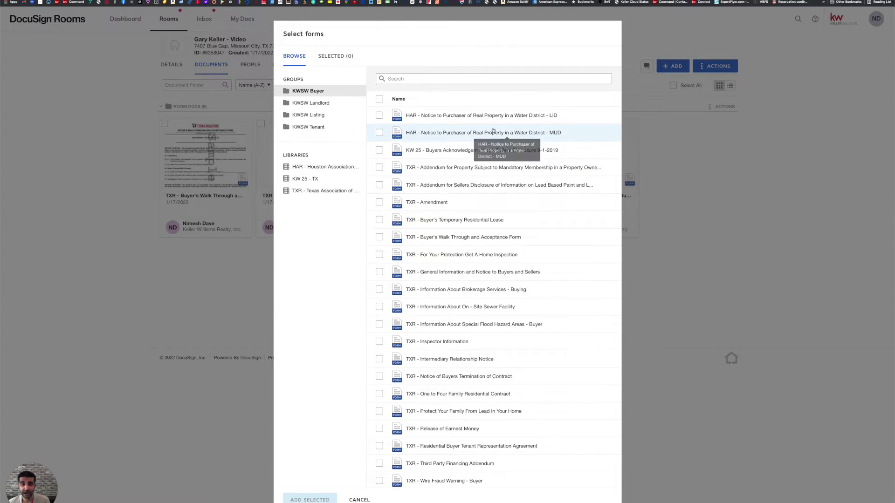
{"action": "scroll", "coordinate": [493, 130], "scroll_direction": "down", "scroll_amount": 1}
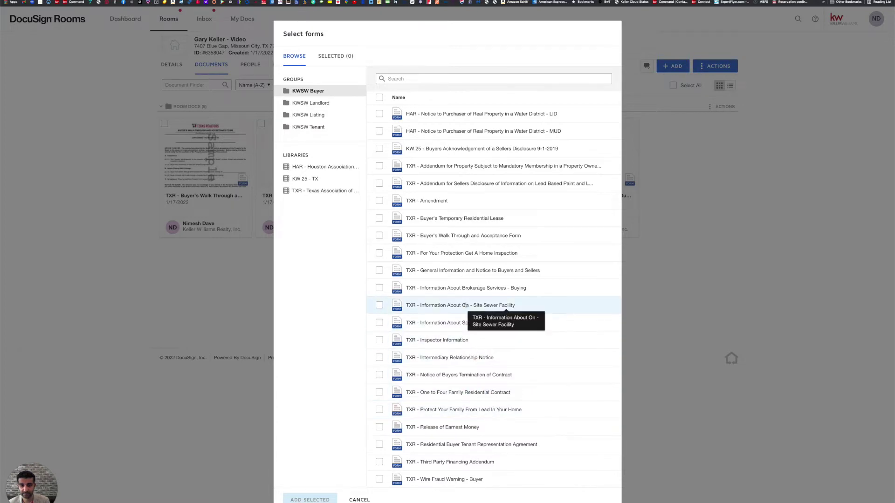
{"action": "left_click", "coordinate": [378, 254]}
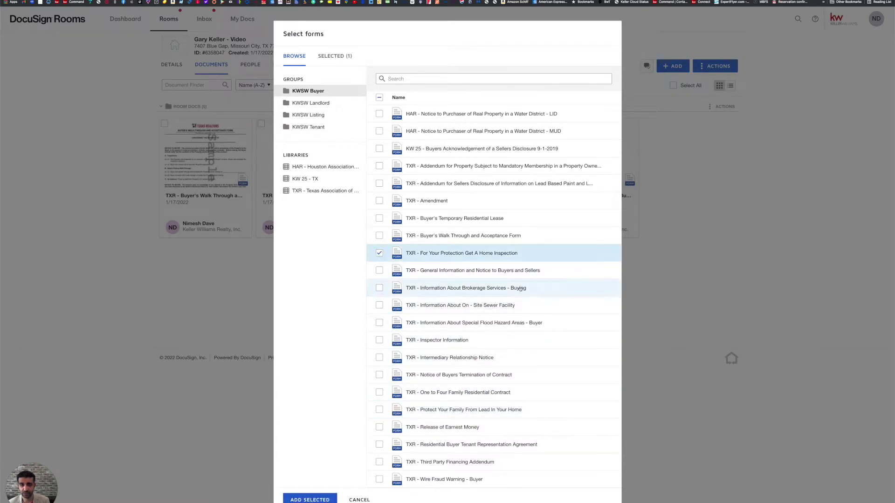
{"action": "left_click", "coordinate": [305, 499]}
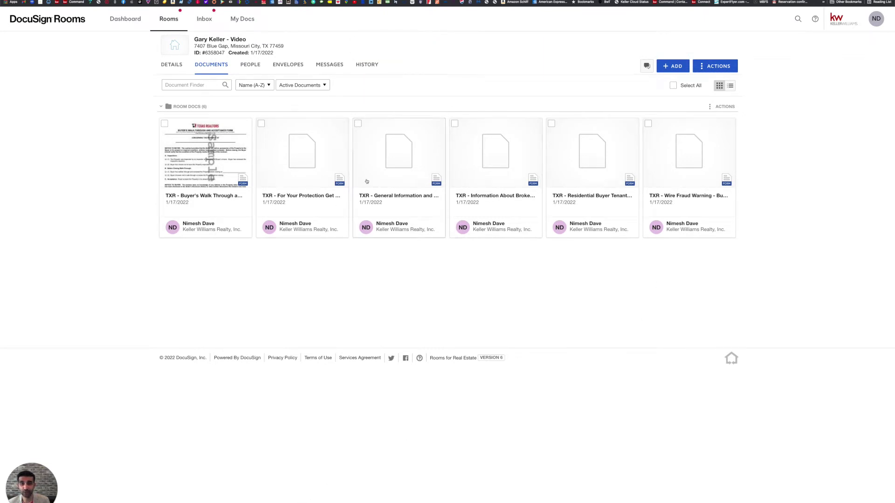
{"action": "left_click", "coordinate": [300, 168]}
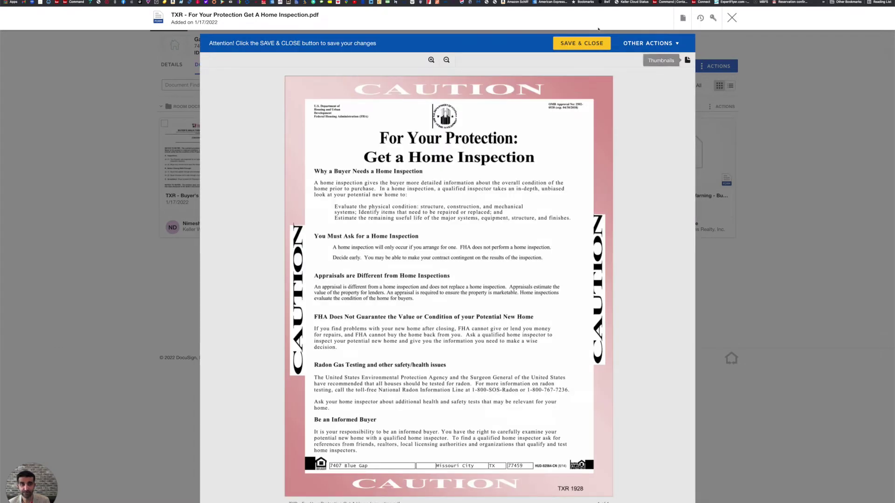
{"action": "left_click", "coordinate": [589, 42]}
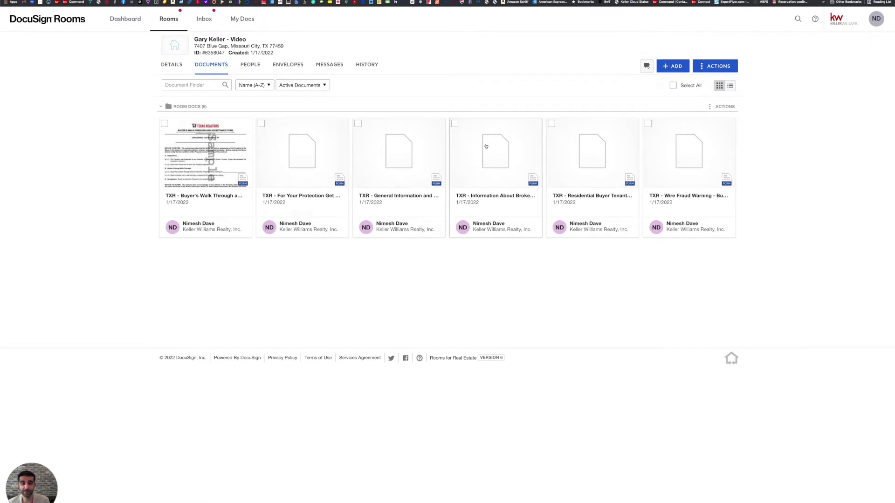
Apply the Buying form template to the Information About Brokerage Services form.
{"action": "right_click", "coordinate": [485, 146]}
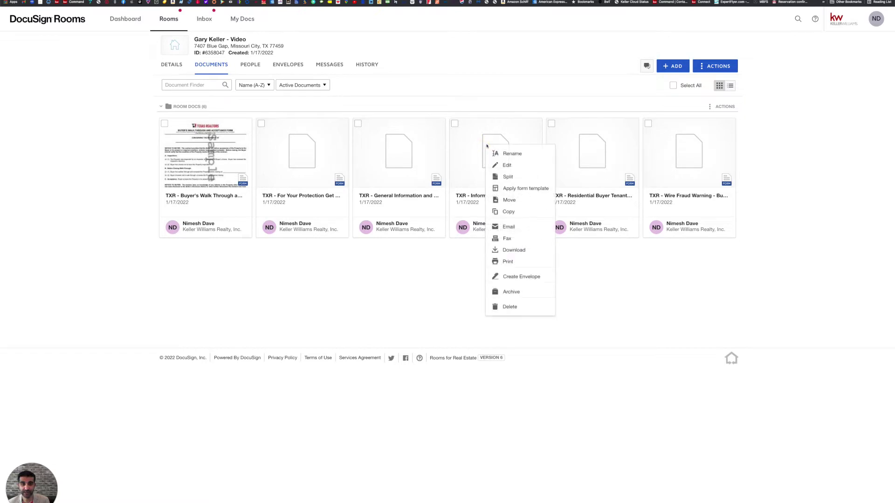
{"action": "left_click", "coordinate": [524, 189]}
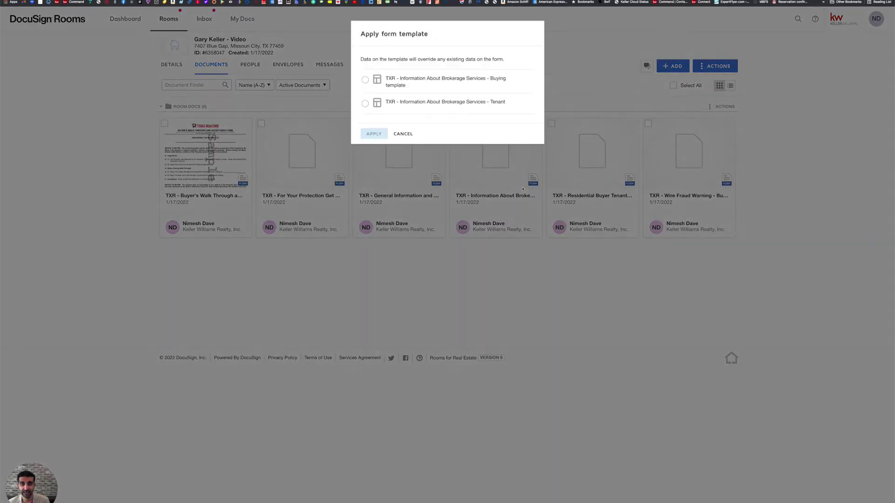
{"action": "left_click", "coordinate": [365, 79]}
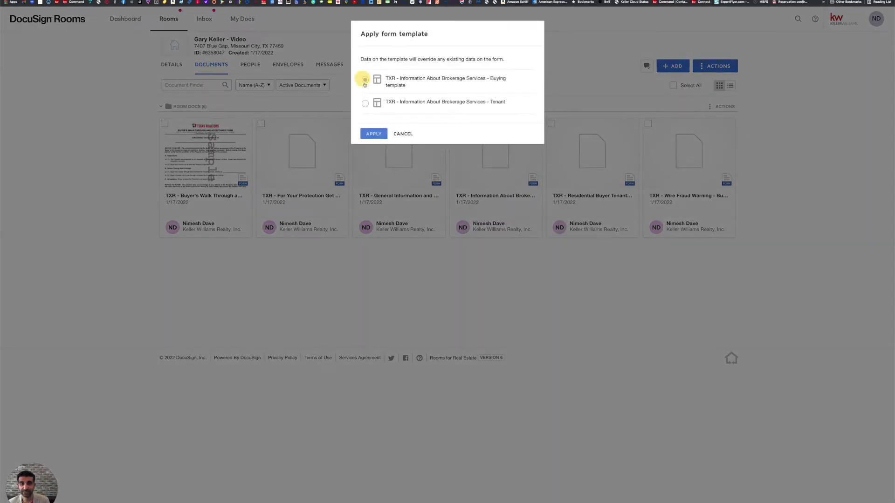
{"action": "left_click", "coordinate": [369, 133]}
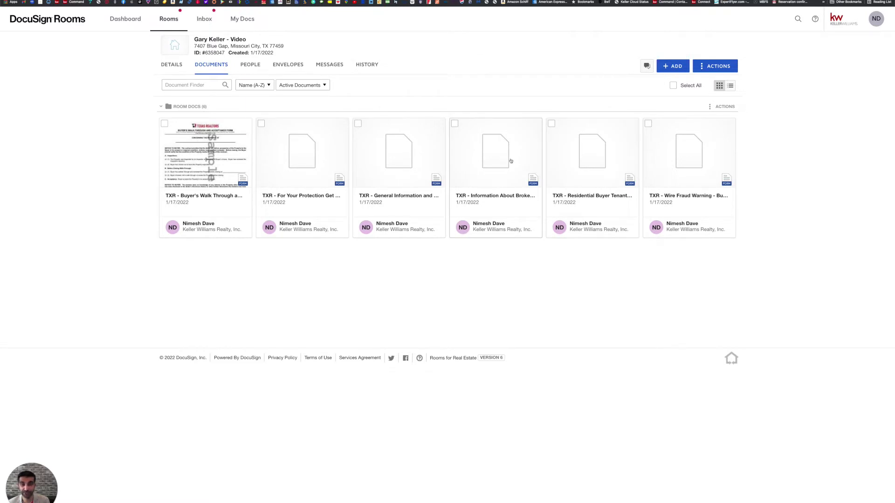
Review and save the prefilled brokerage services form, then open the buyer representation agreement.
{"action": "left_click", "coordinate": [503, 160]}
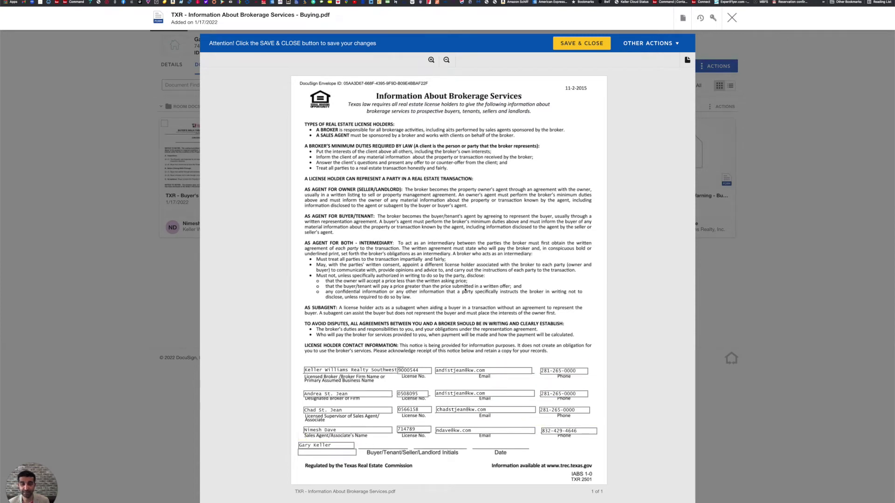
{"action": "scroll", "coordinate": [419, 466], "scroll_direction": "down", "scroll_amount": 2}
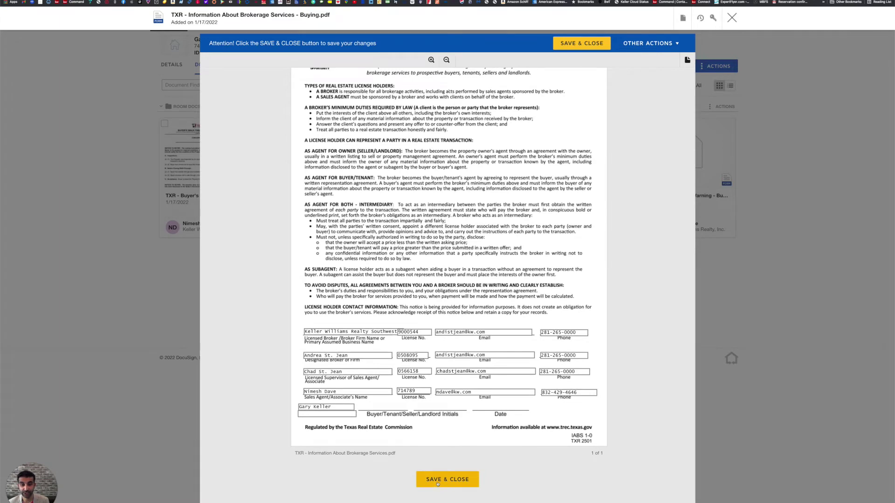
{"action": "left_click", "coordinate": [437, 479]}
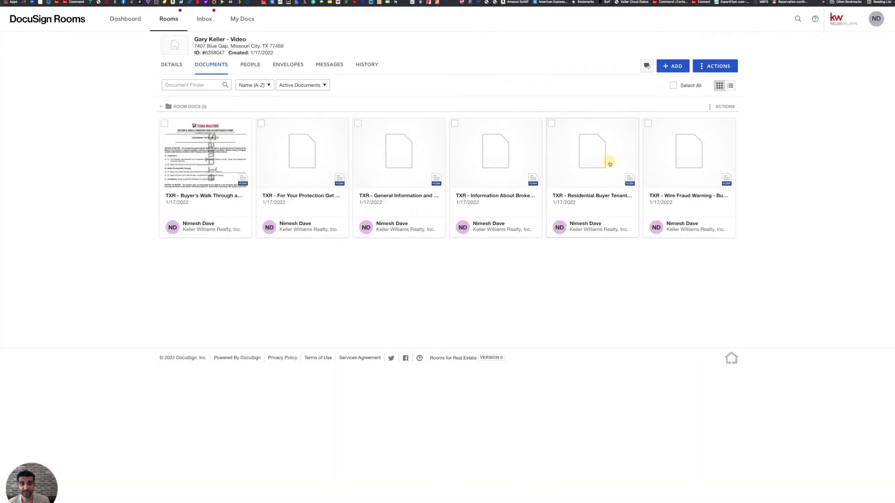
{"action": "left_click", "coordinate": [609, 163]}
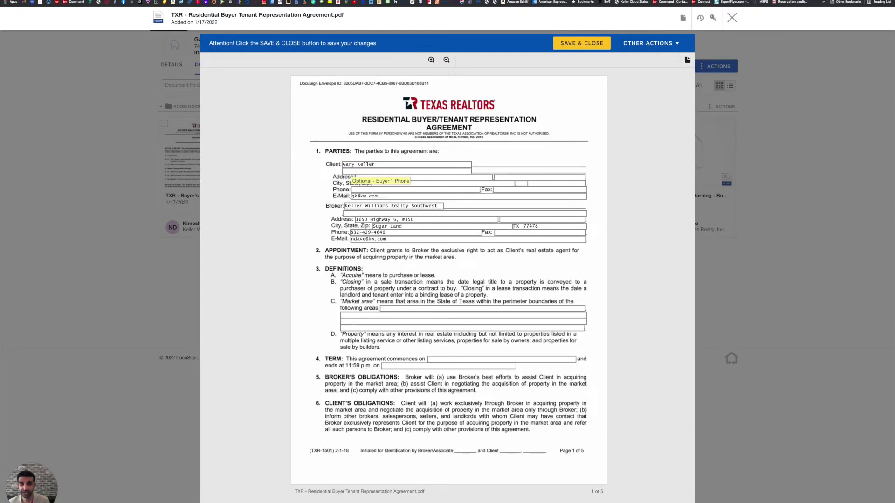
Enter the agent's name on the broker line and 'Fort Bend County' as the market area.
{"action": "scroll", "coordinate": [465, 215], "scroll_direction": "down", "scroll_amount": 1}
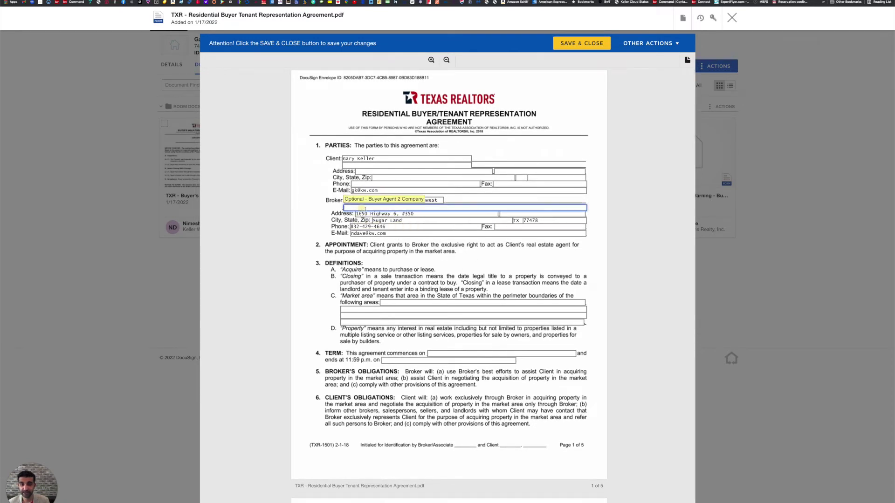
{"action": "left_click", "coordinate": [532, 211]}
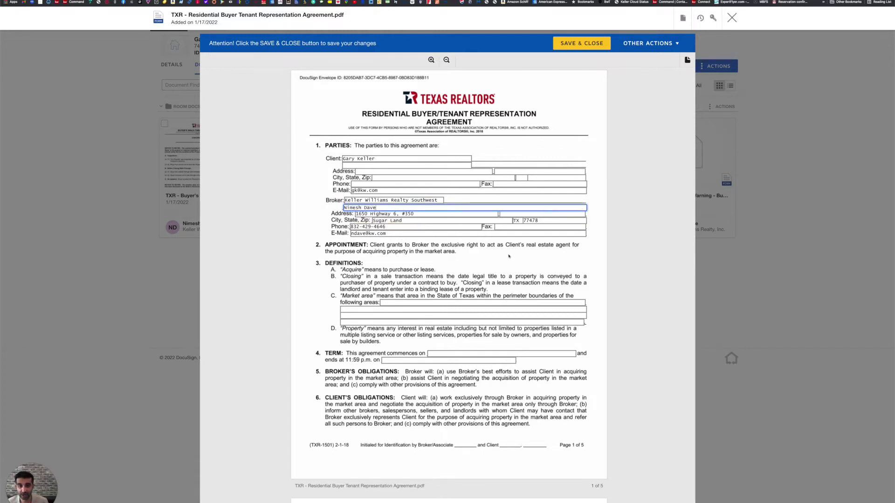
{"action": "left_click", "coordinate": [509, 256]}
{"action": "scroll", "coordinate": [420, 261], "scroll_direction": "down", "scroll_amount": 2}
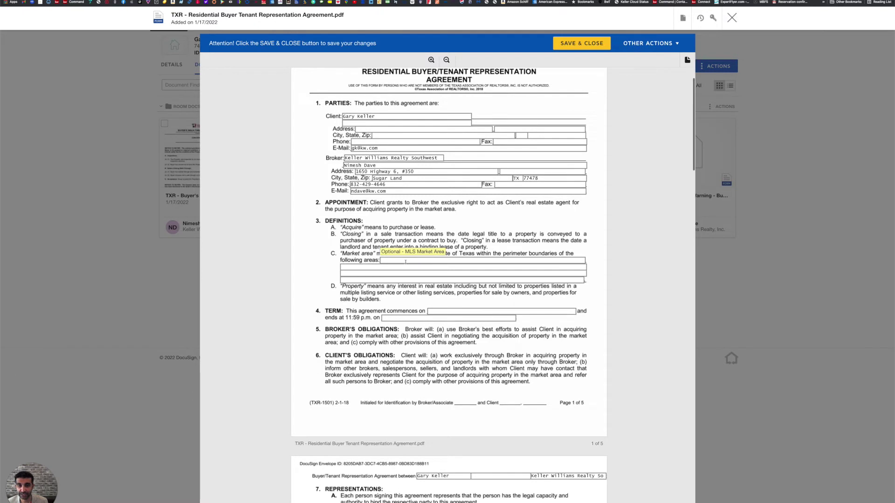
{"action": "left_click", "coordinate": [406, 261]}
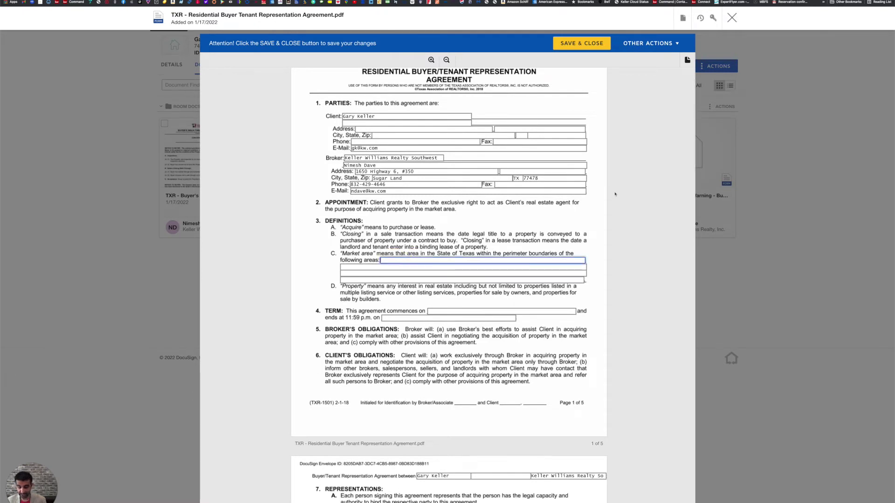
{"action": "type", "text": "Fort Bend County"}
Set the agreement term from 1/17/2022 to 6/17/2022.
{"action": "scroll", "coordinate": [615, 192], "scroll_direction": "down", "scroll_amount": 2}
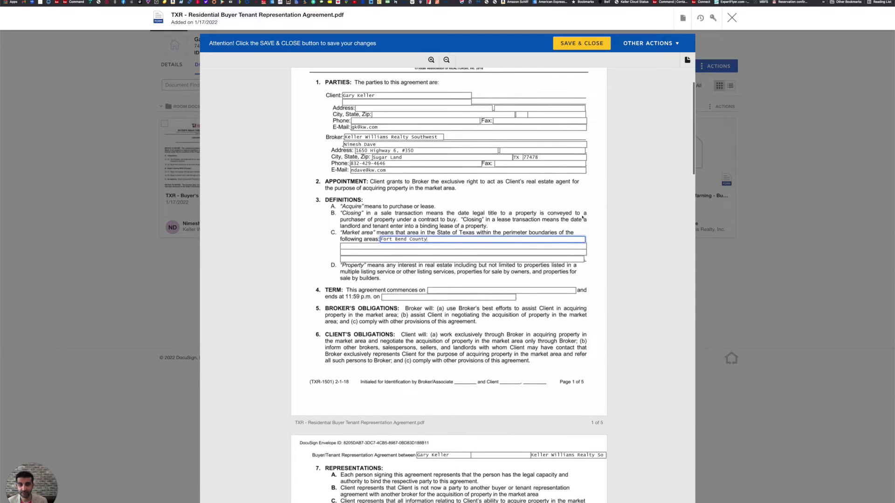
{"action": "left_click", "coordinate": [509, 246]}
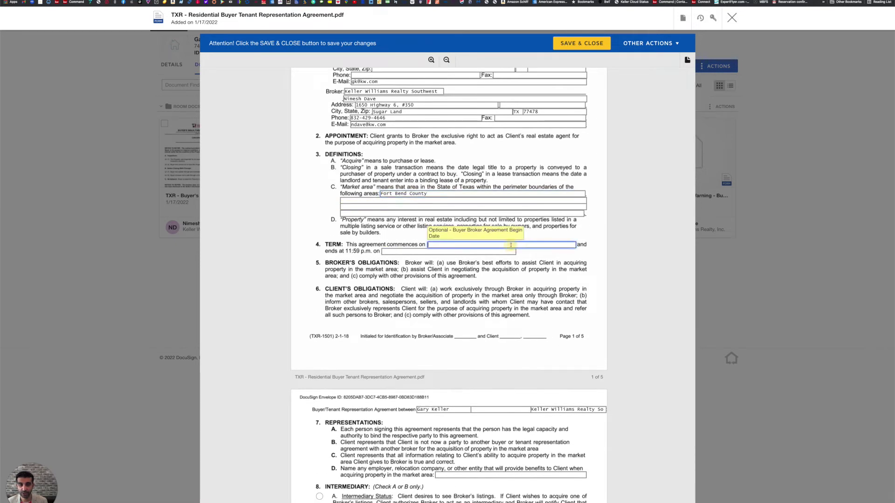
{"action": "type", "text": "1/17/2022"}
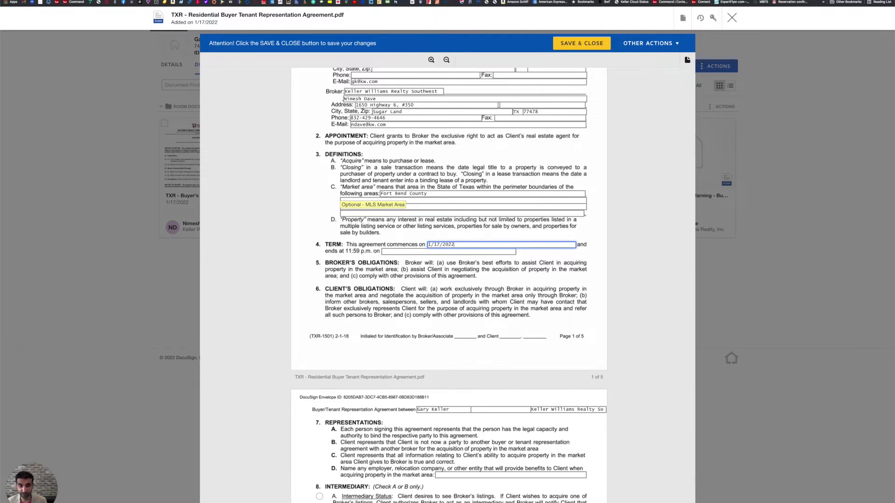
{"action": "key", "text": "Tab"}
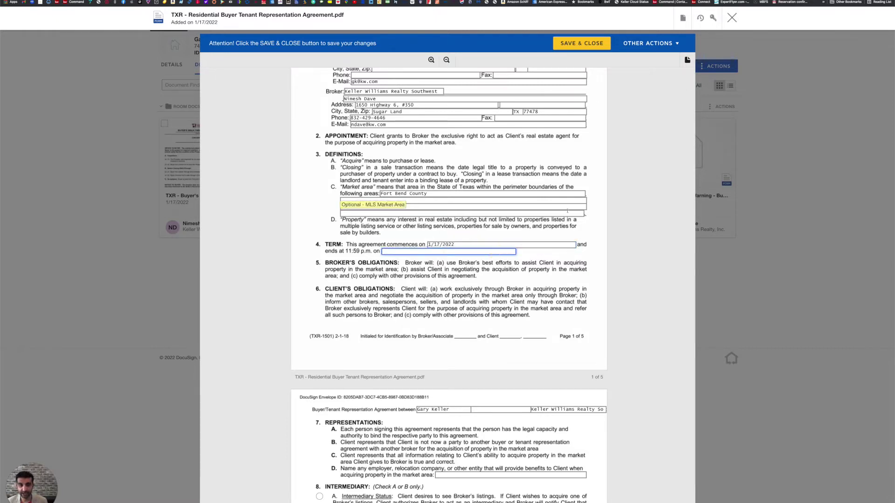
{"action": "type", "text": "6/17/2022"}
{"action": "left_click", "coordinate": [537, 282]}
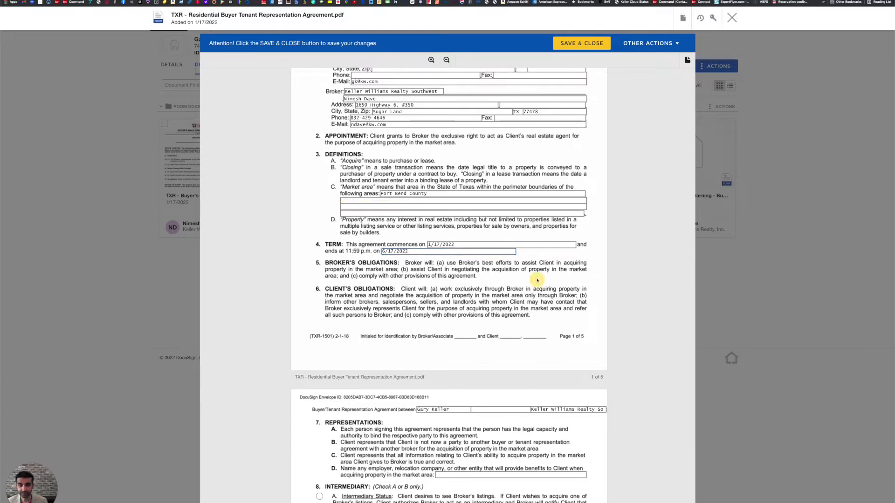
Enter N/A for the market-area benefits entity and select intermediary status in paragraph 8.
{"action": "scroll", "coordinate": [540, 279], "scroll_direction": "down", "scroll_amount": 2}
{"action": "scroll", "coordinate": [540, 279], "scroll_direction": "down", "scroll_amount": 10}
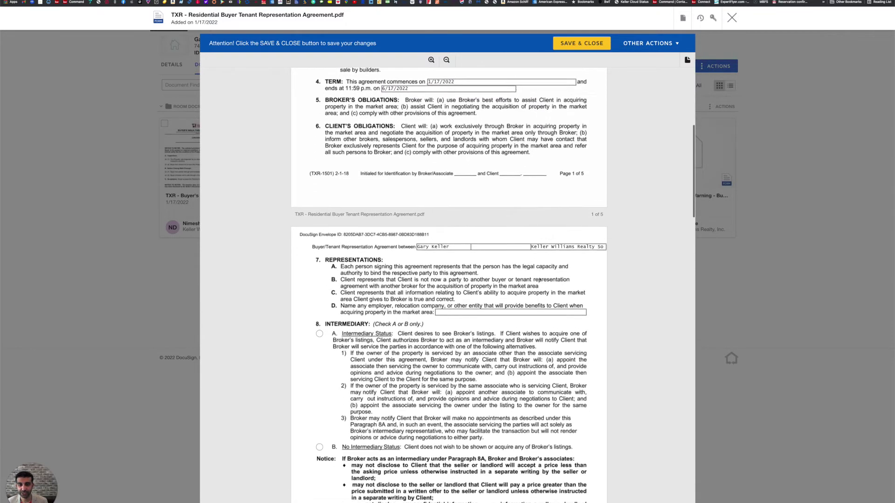
{"action": "left_click", "coordinate": [512, 231]}
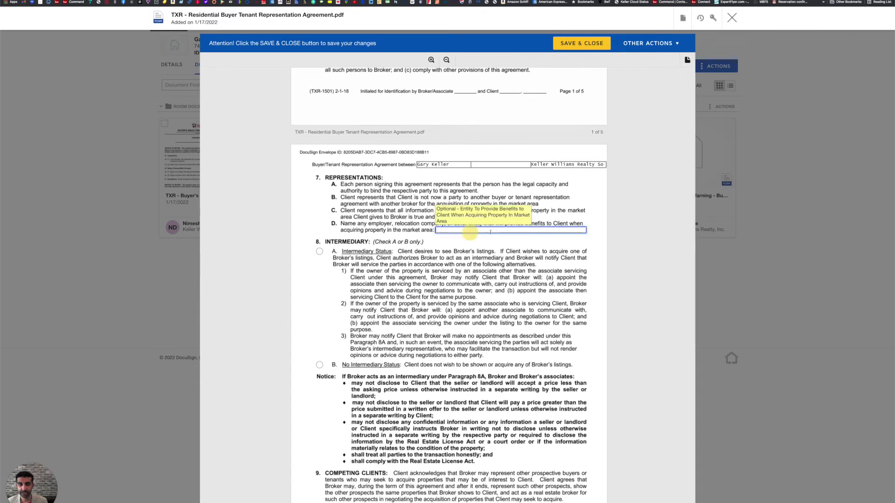
{"action": "type", "text": "N"}
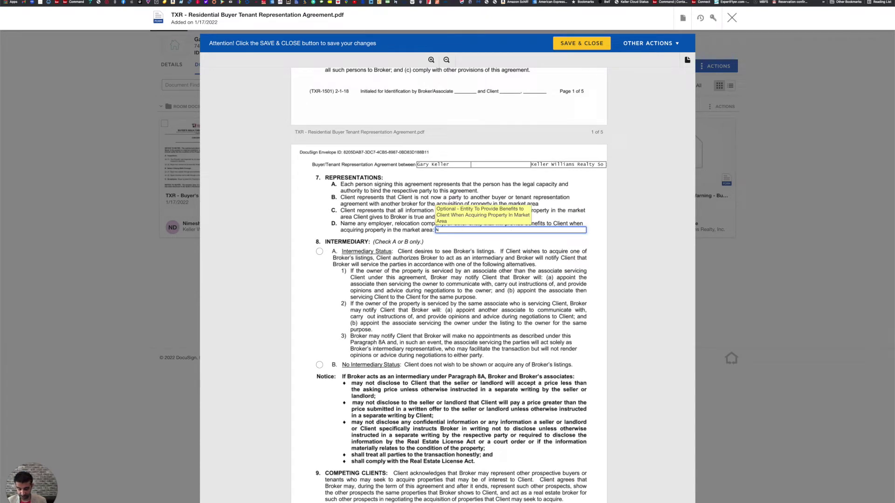
{"action": "type", "text": "/A"}
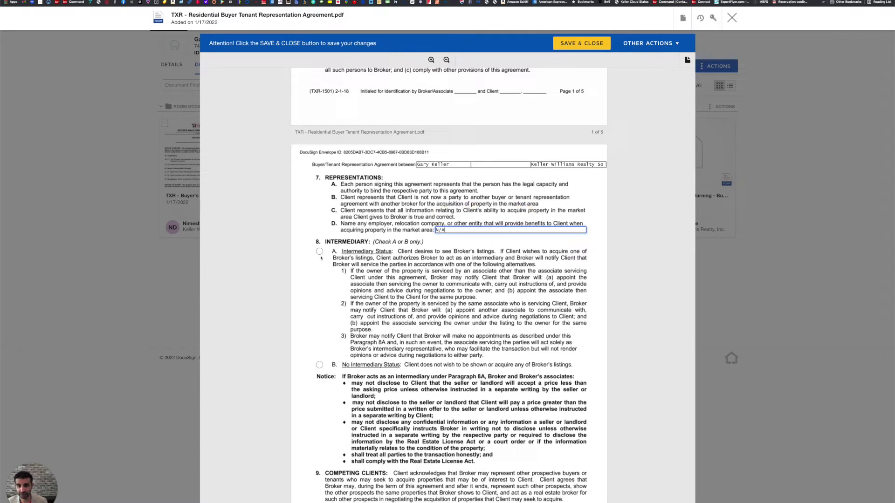
{"action": "left_click", "coordinate": [319, 251]}
Set the buyer-side commission to 3 percent.
{"action": "scroll", "coordinate": [467, 300], "scroll_direction": "down", "scroll_amount": 2}
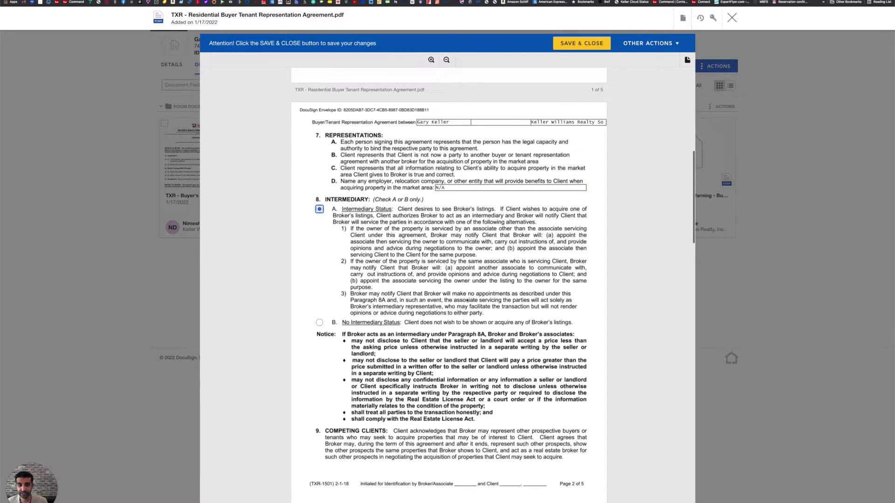
{"action": "scroll", "coordinate": [472, 296], "scroll_direction": "down", "scroll_amount": 5}
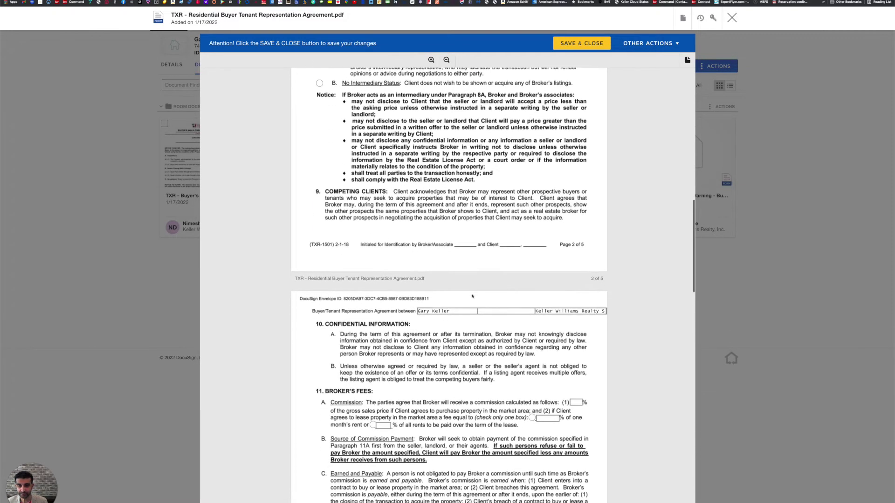
{"action": "scroll", "coordinate": [472, 295], "scroll_direction": "down", "scroll_amount": 3}
{"action": "left_click", "coordinate": [575, 272]}
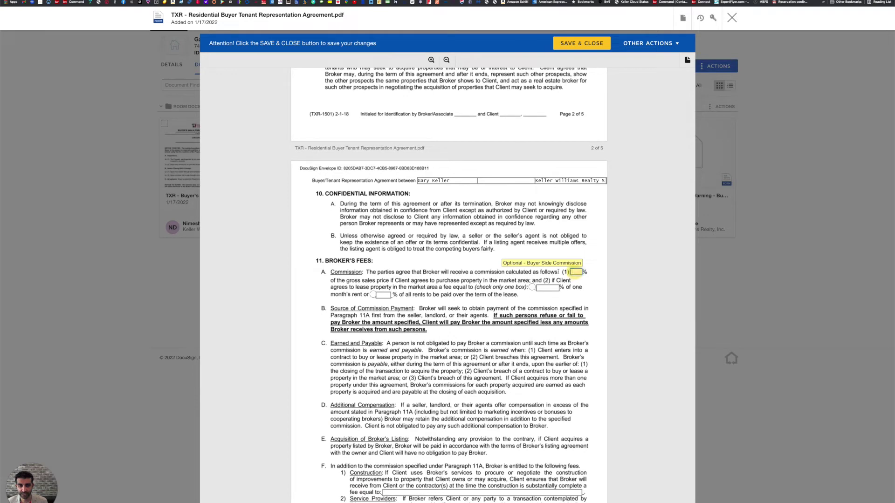
{"action": "type", "text": "3"}
Set the 60-day protection period and Fort Bend as the county where commission is paid.
{"action": "scroll", "coordinate": [480, 253], "scroll_direction": "down", "scroll_amount": 1}
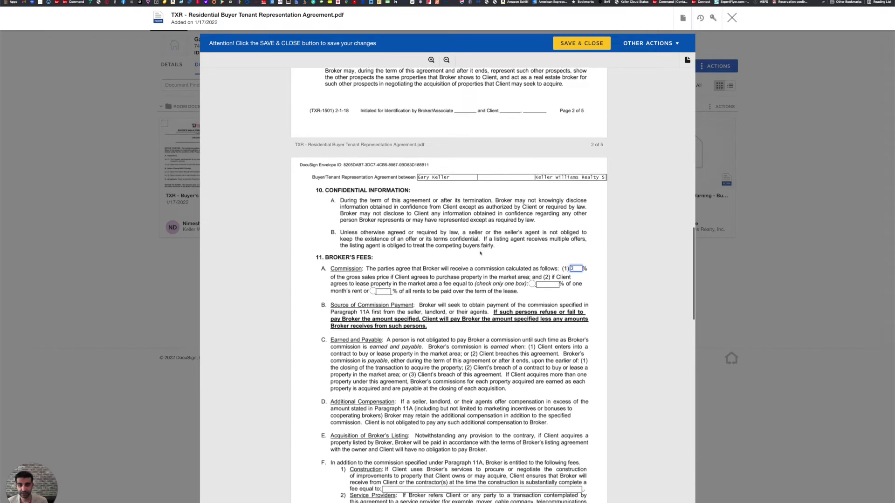
{"action": "scroll", "coordinate": [481, 253], "scroll_direction": "down", "scroll_amount": 4}
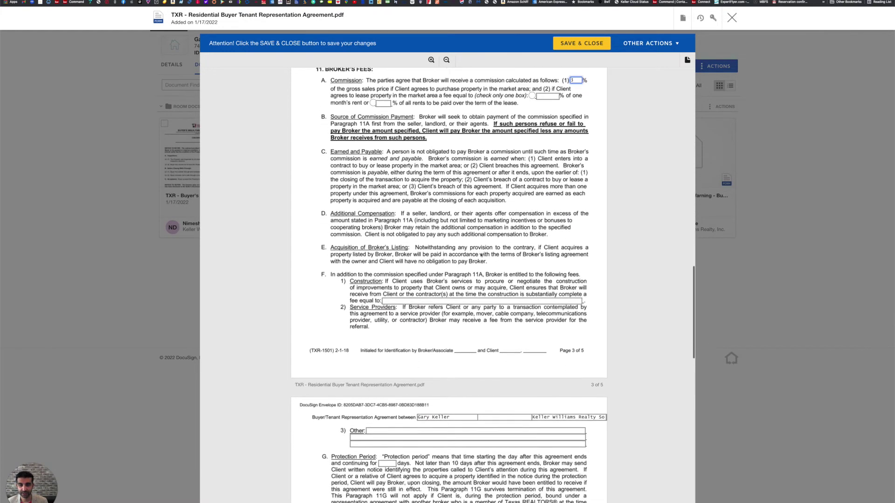
{"action": "scroll", "coordinate": [481, 255], "scroll_direction": "down", "scroll_amount": 5}
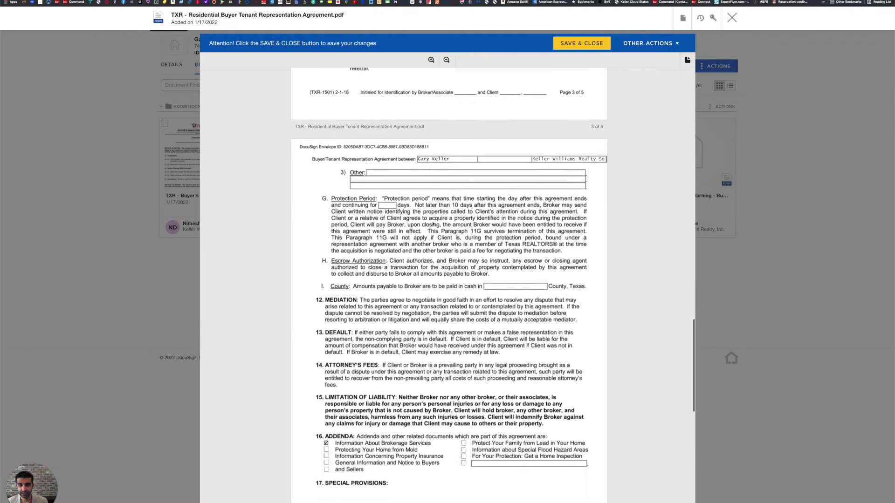
{"action": "left_click", "coordinate": [387, 205]}
{"action": "type", "text": "60"}
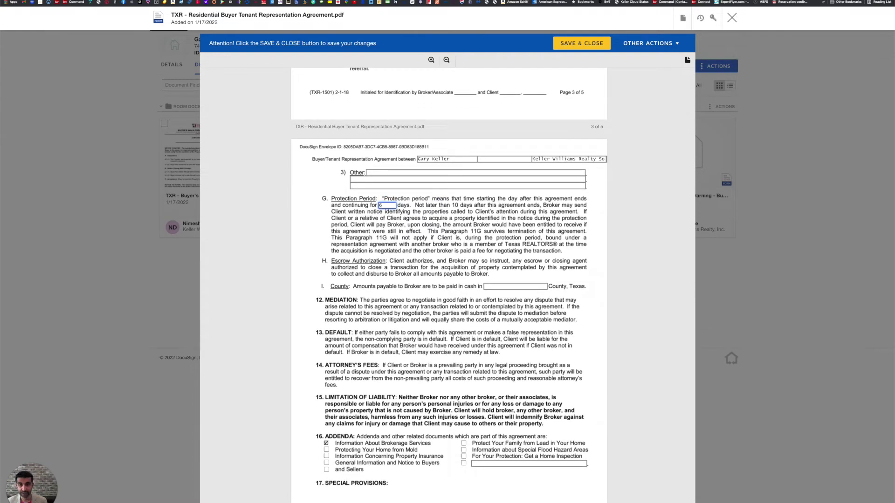
{"action": "left_click", "coordinate": [508, 285]}
{"action": "type", "text": "For"}
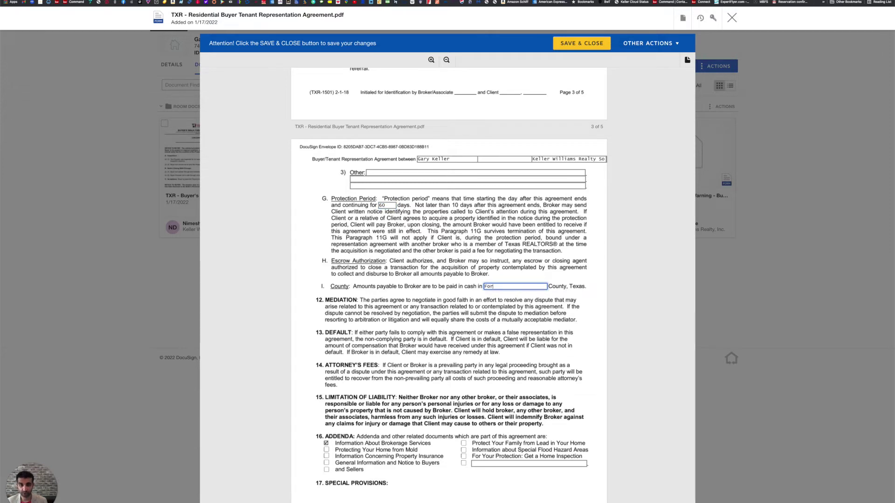
{"action": "type", "text": "t Be"}
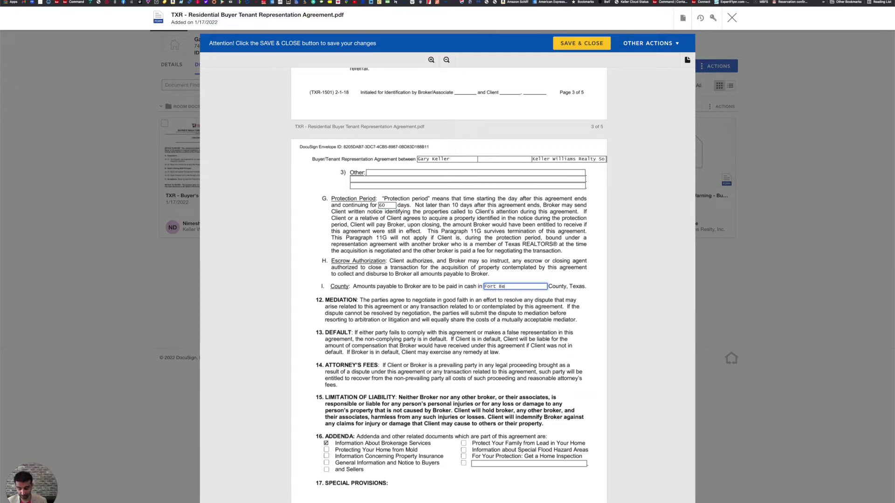
{"action": "type", "text": "nd"}
{"action": "left_click", "coordinate": [394, 326]}
Correct the broker's printed name, add the license number, tick associate signature, and save.
{"action": "scroll", "coordinate": [395, 332], "scroll_direction": "down", "scroll_amount": 3}
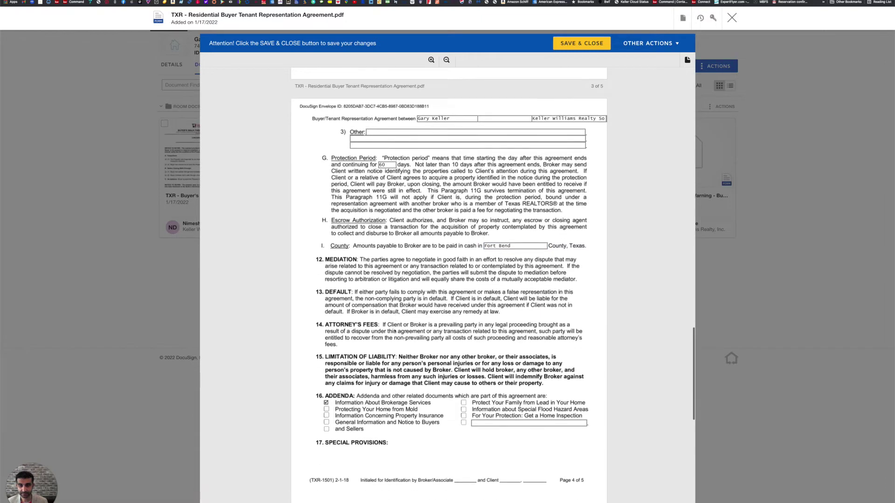
{"action": "scroll", "coordinate": [394, 332], "scroll_direction": "down", "scroll_amount": 5}
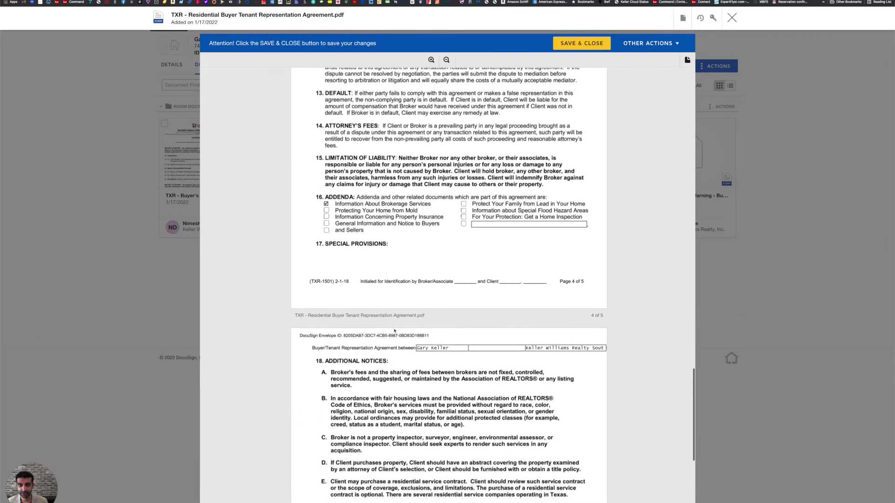
{"action": "scroll", "coordinate": [394, 331], "scroll_direction": "down", "scroll_amount": 5}
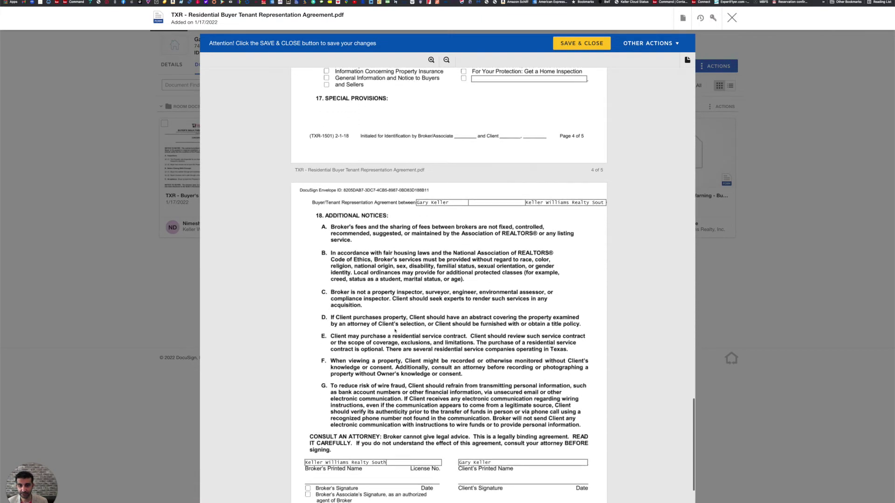
{"action": "scroll", "coordinate": [395, 331], "scroll_direction": "down", "scroll_amount": 2}
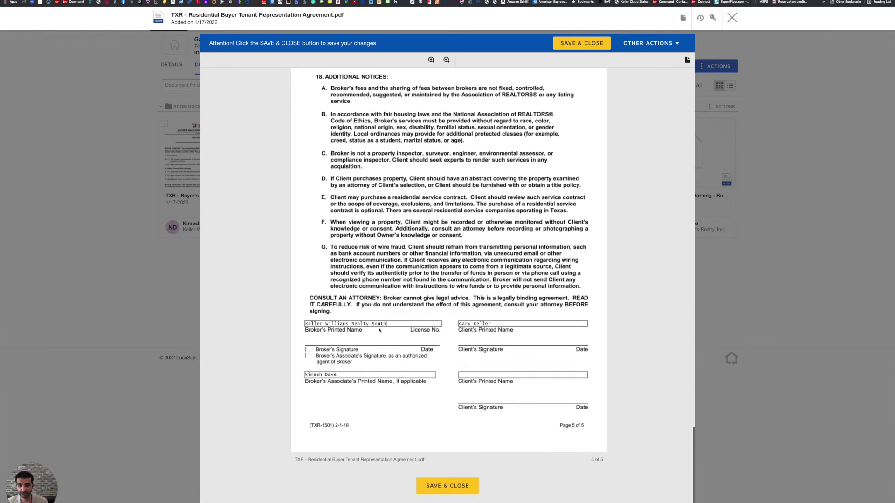
{"action": "left_click", "coordinate": [366, 324]}
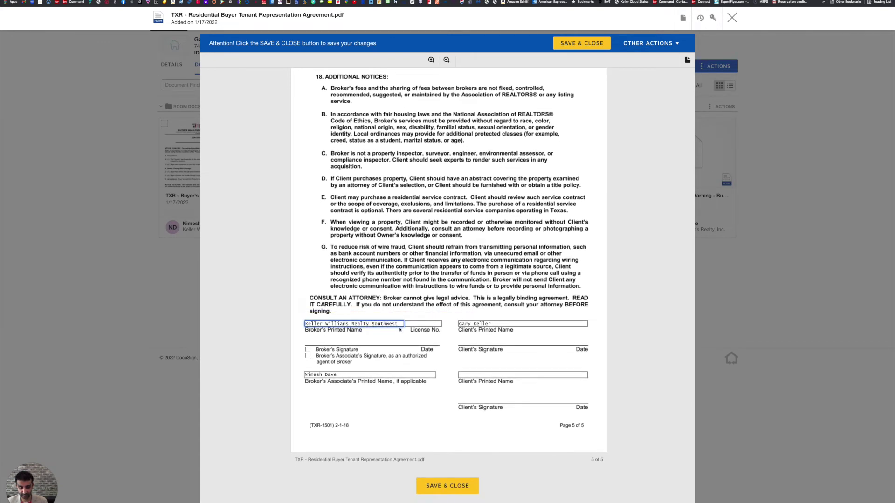
{"action": "key", "text": "BackSpace"}
{"action": "key", "text": "BackSpace"}
{"action": "key", "text": "BackSpace"}
{"action": "key", "text": "BackSpace"}
{"action": "key", "text": "BackSpace"}
{"action": "key", "text": "BackSpace"}
{"action": "key", "text": "BackSpace"}
{"action": "key", "text": "BackSpace"}
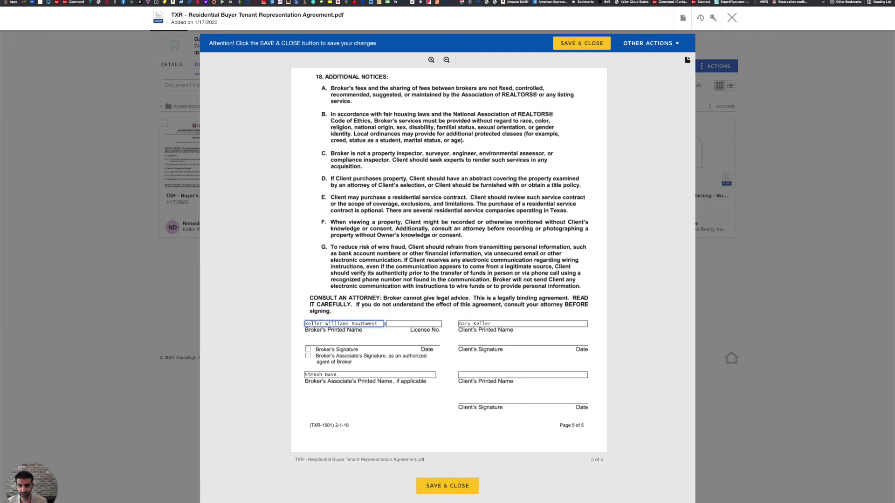
{"action": "type", "text": "s"}
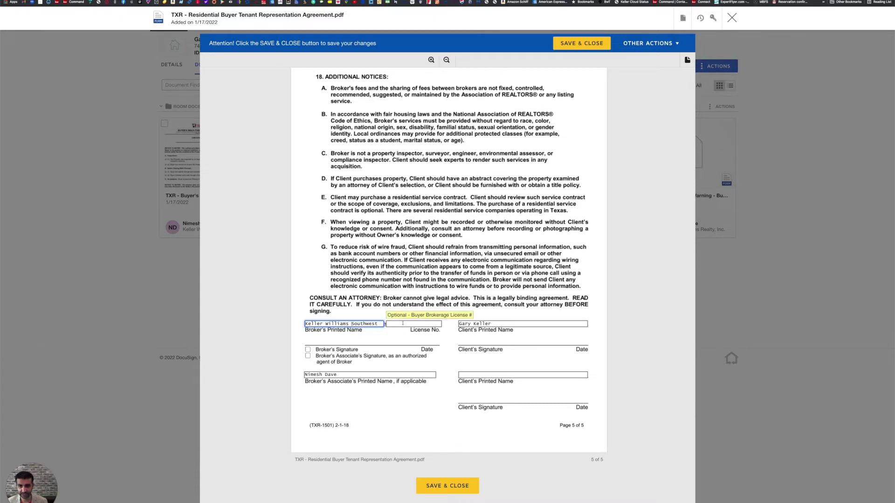
{"action": "left_click", "coordinate": [386, 323]}
{"action": "type", "text": "9000544"}
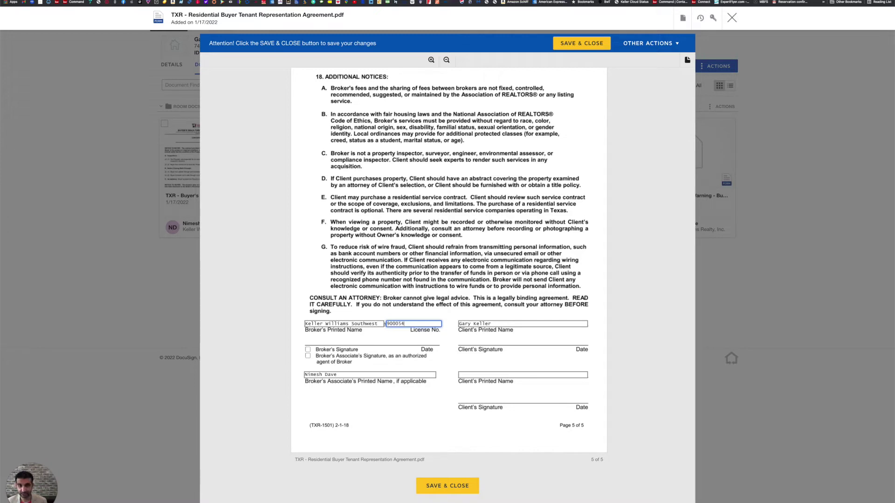
{"action": "left_click", "coordinate": [307, 356]}
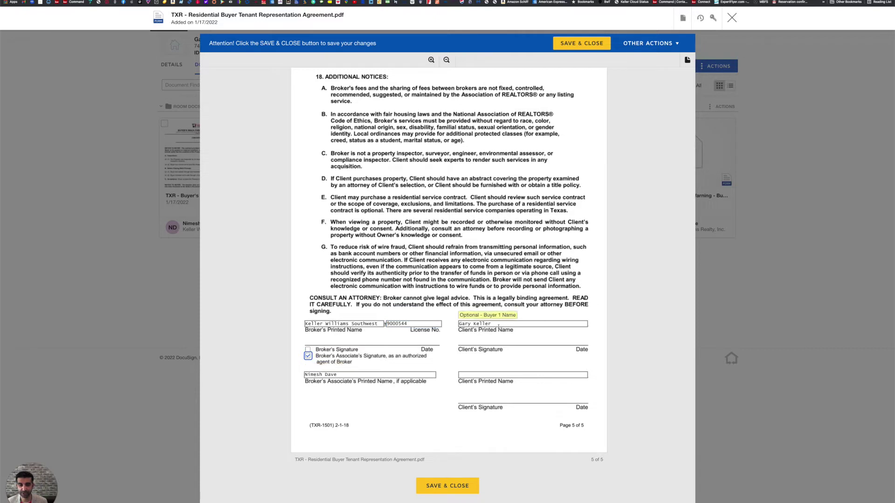
{"action": "scroll", "coordinate": [485, 324], "scroll_direction": "down", "scroll_amount": 1}
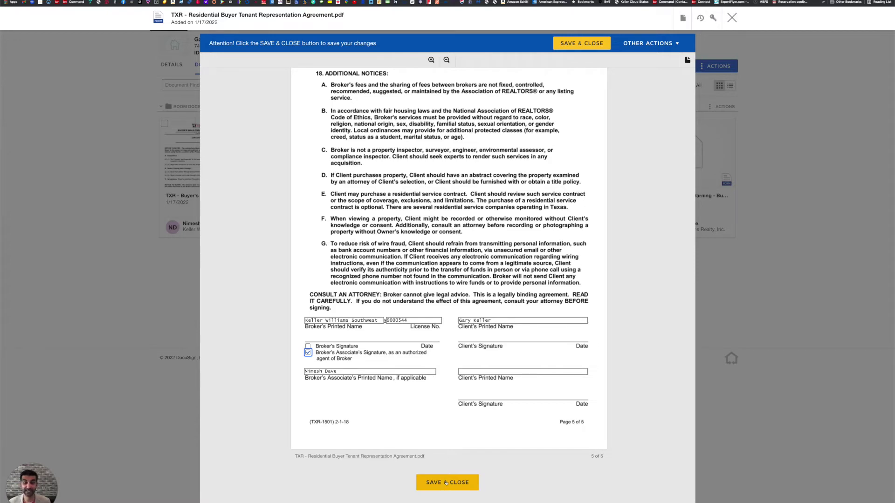
{"action": "left_click", "coordinate": [445, 483]}
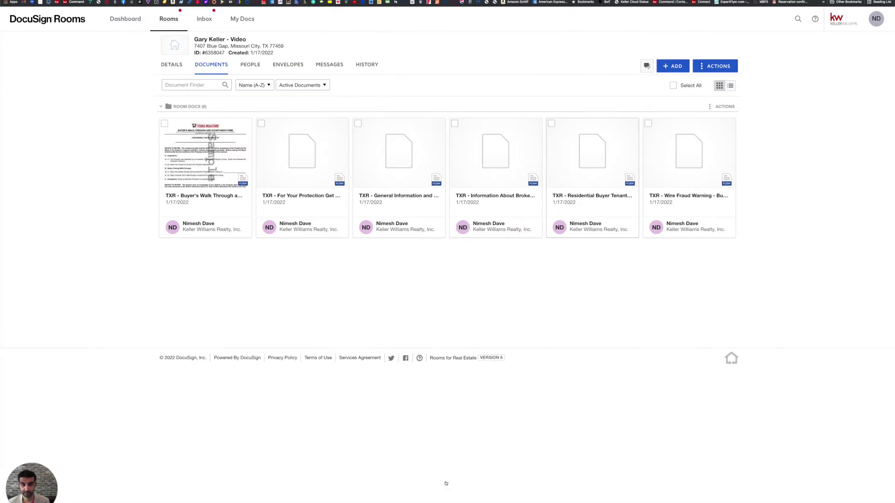
Open the prefilled Wire Fraud Warning - Buyer form and save and close it.
{"action": "left_click", "coordinate": [688, 163]}
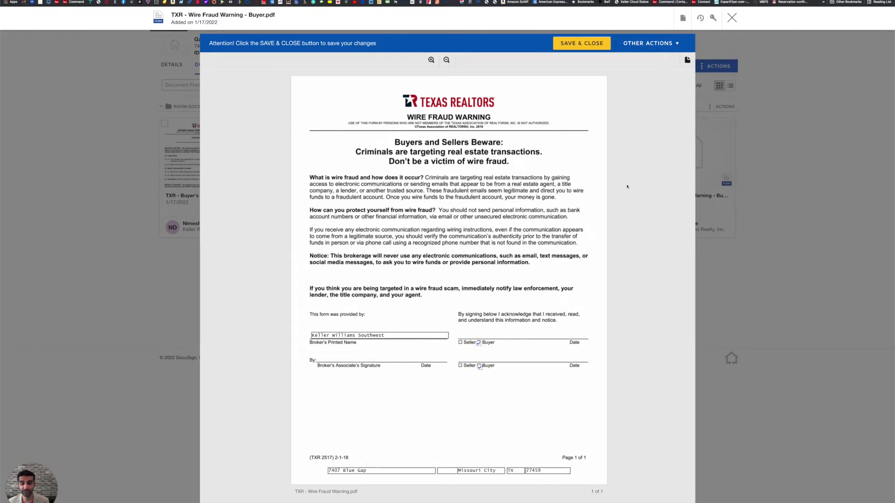
{"action": "left_click", "coordinate": [580, 44]}
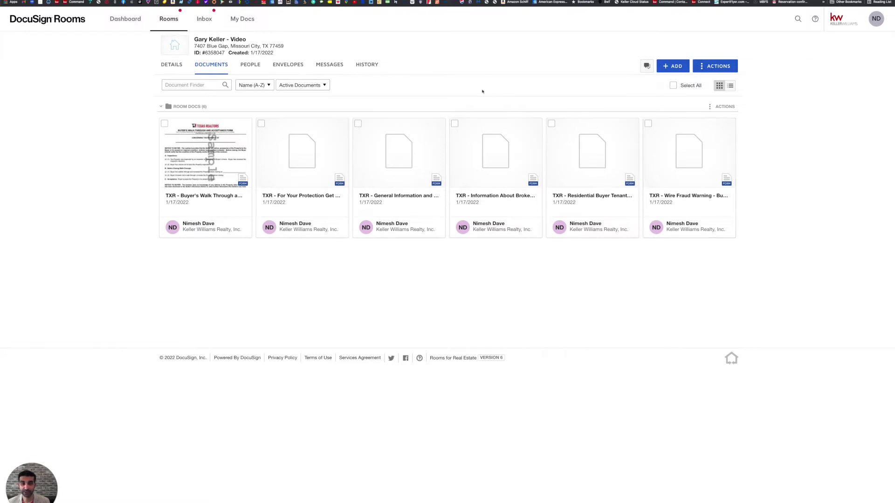
Select the brokerage services, representation, wire fraud and protection notice forms and create an envelope.
{"action": "left_click", "coordinate": [455, 125]}
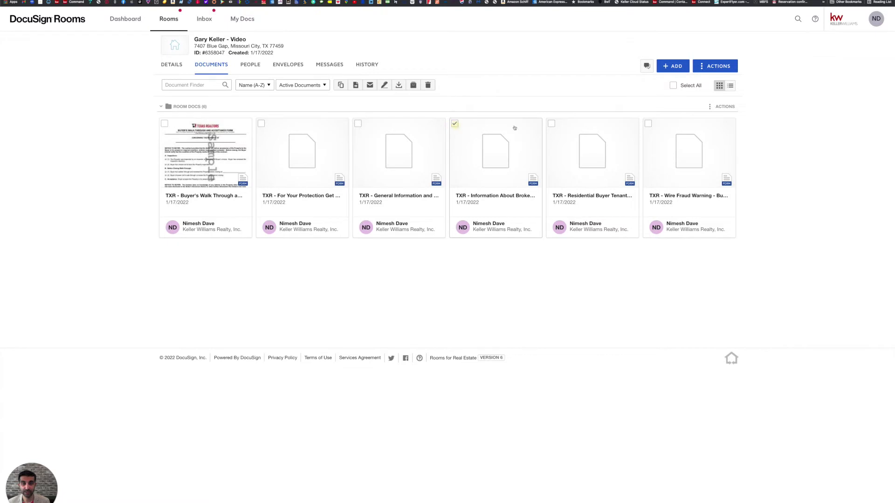
{"action": "left_click", "coordinate": [552, 124]}
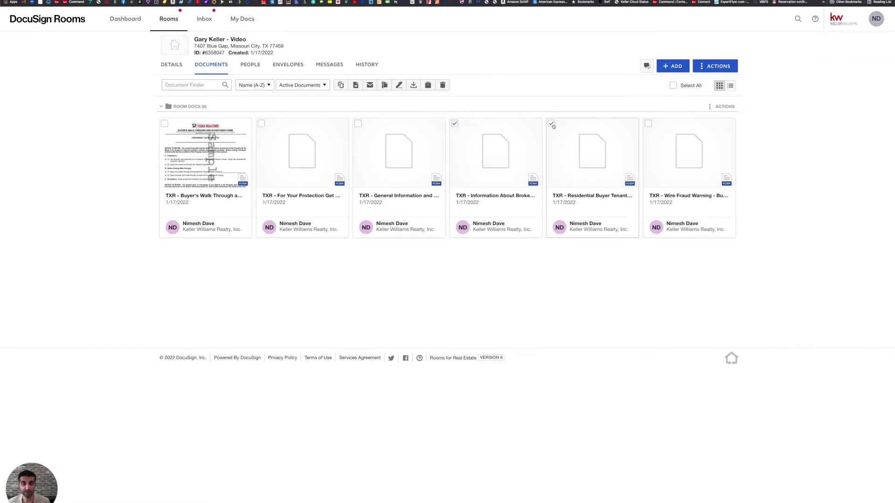
{"action": "left_click", "coordinate": [648, 125]}
{"action": "left_click", "coordinate": [260, 123]}
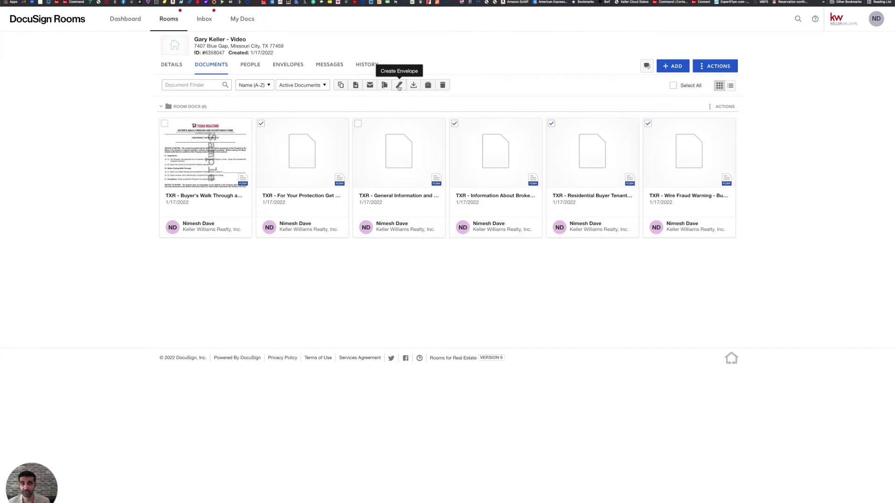
{"action": "left_click", "coordinate": [399, 86]}
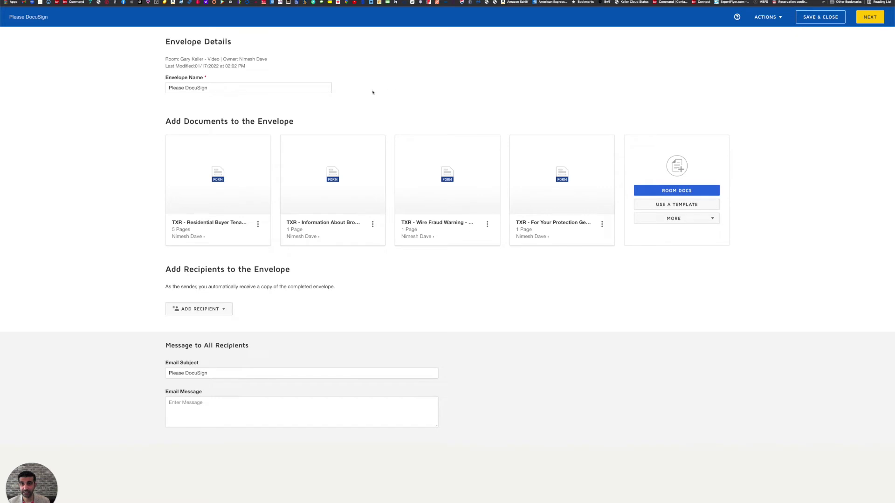
Rename the envelope 'Please DocuSign Rep Docs' and move the brokerage information form to first place.
{"action": "left_click", "coordinate": [314, 89]}
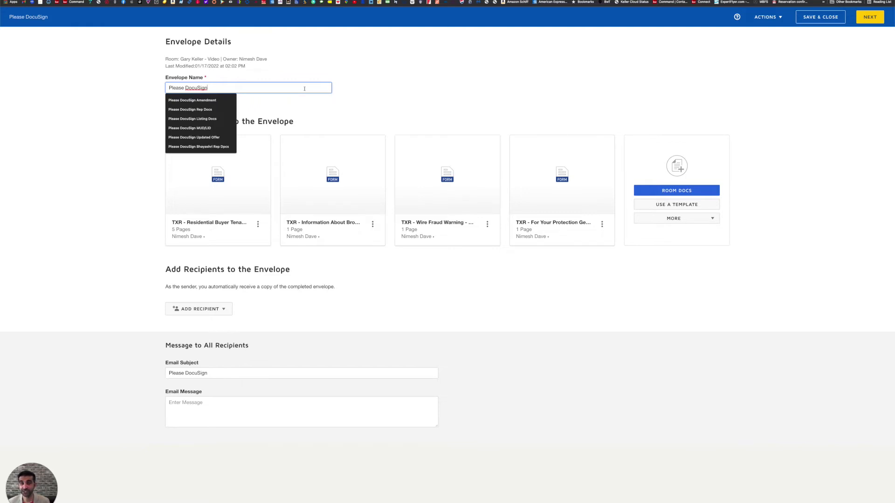
{"action": "type", "text": "D"}
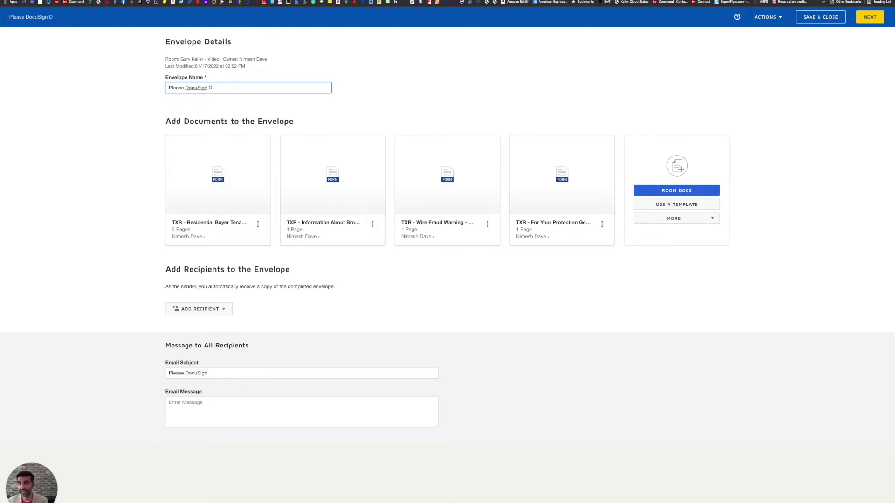
{"action": "key", "text": "BackSpace"}
{"action": "type", "text": "Rec"}
{"action": "key", "text": "BackSpace"}
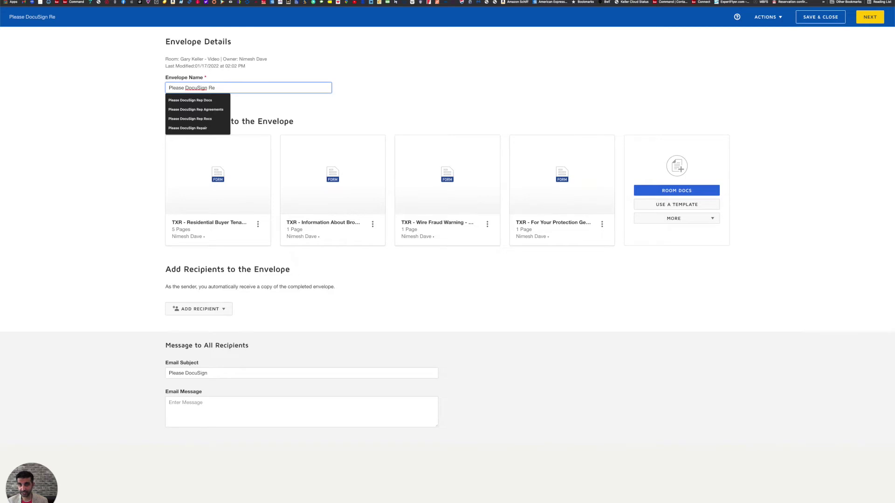
{"action": "type", "text": "p Doc"}
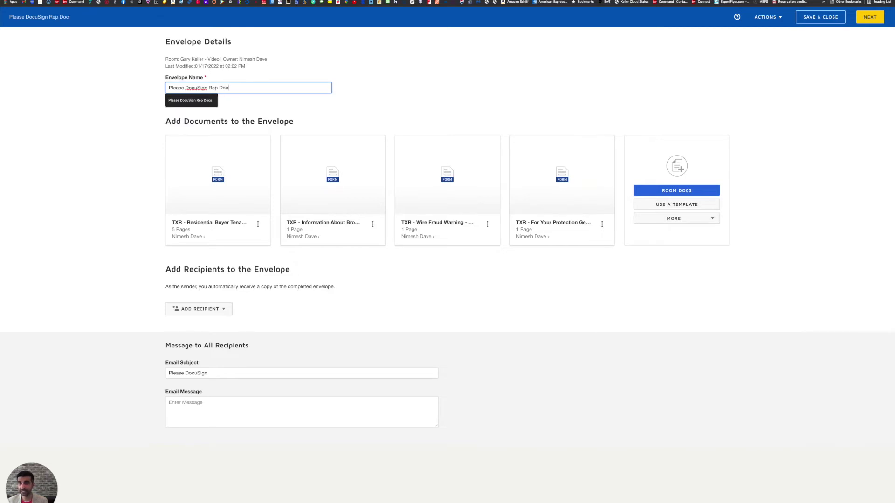
{"action": "type", "text": "s"}
{"action": "left_click", "coordinate": [455, 92]}
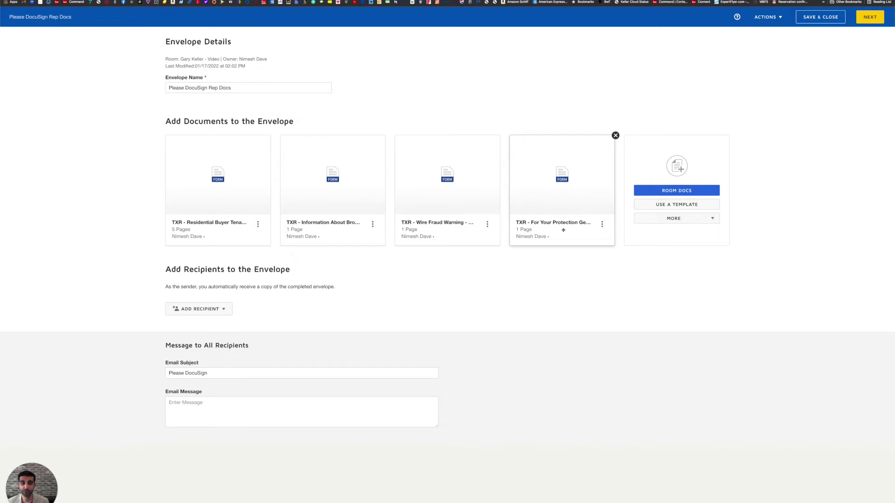
{"action": "left_click_drag", "start_coordinate": [373, 200], "coordinate": [245, 200]}
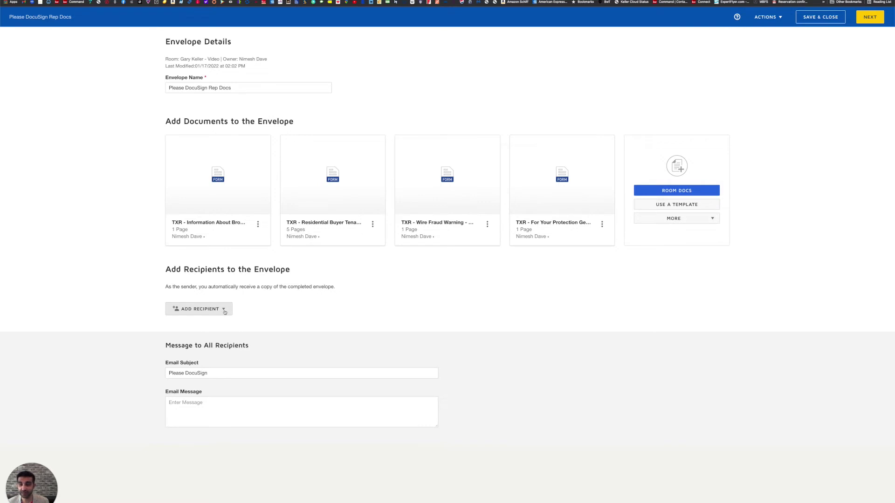
Add pre-tagged recipients: the buyer client as Buyer One and the agent as Buyer Agent.
{"action": "left_click", "coordinate": [221, 310]}
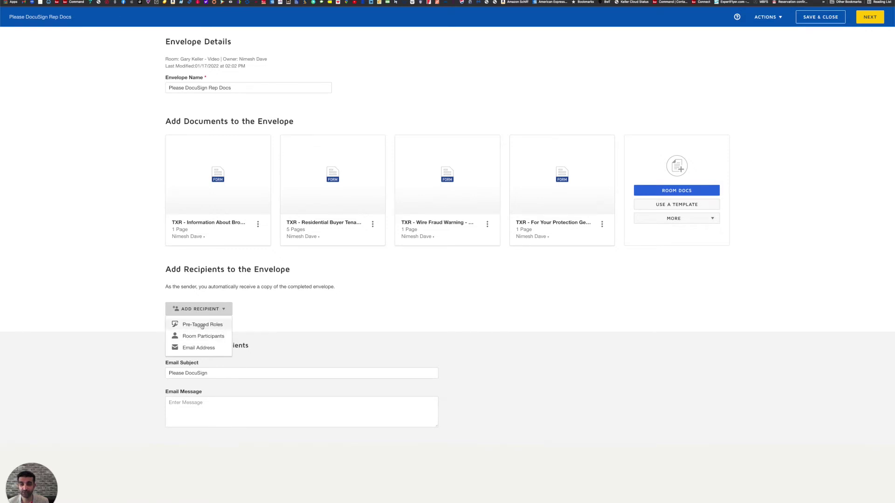
{"action": "left_click", "coordinate": [201, 325]}
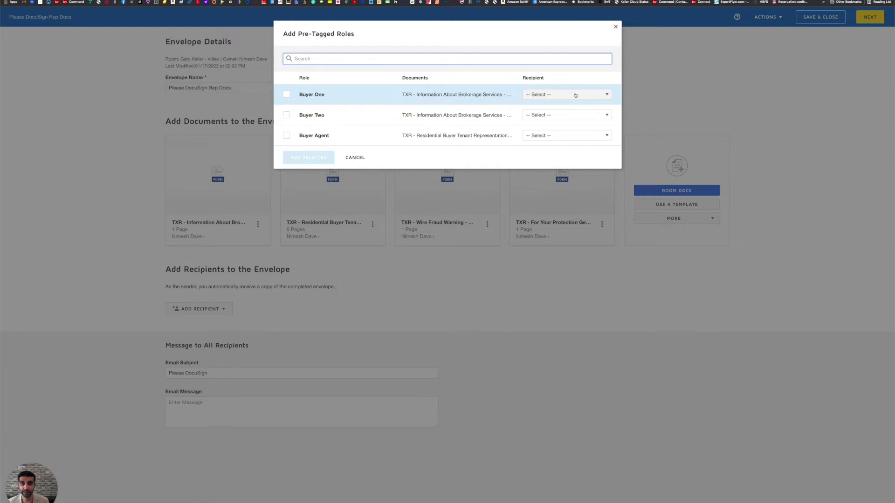
{"action": "left_click", "coordinate": [600, 96]}
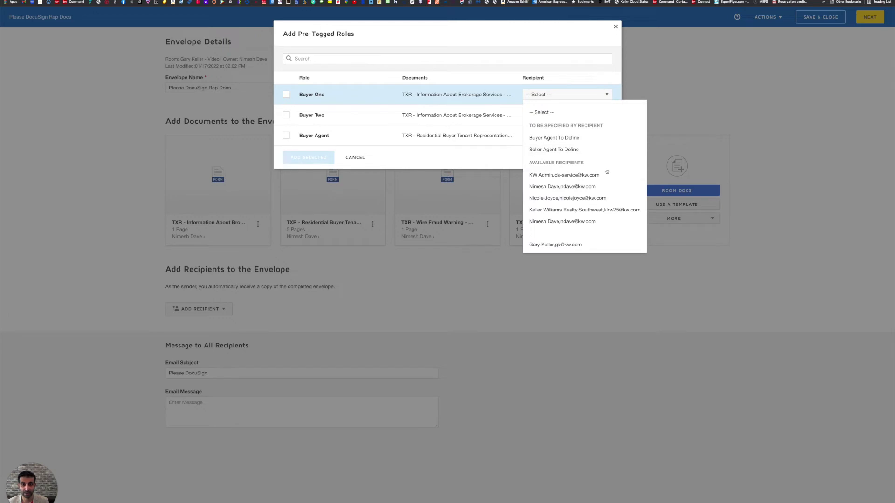
{"action": "left_click", "coordinate": [586, 246]}
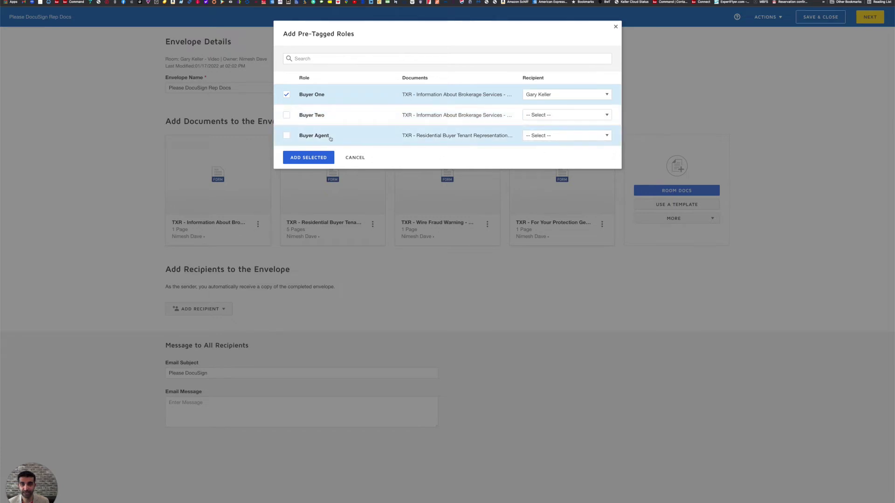
{"action": "left_click", "coordinate": [563, 138]}
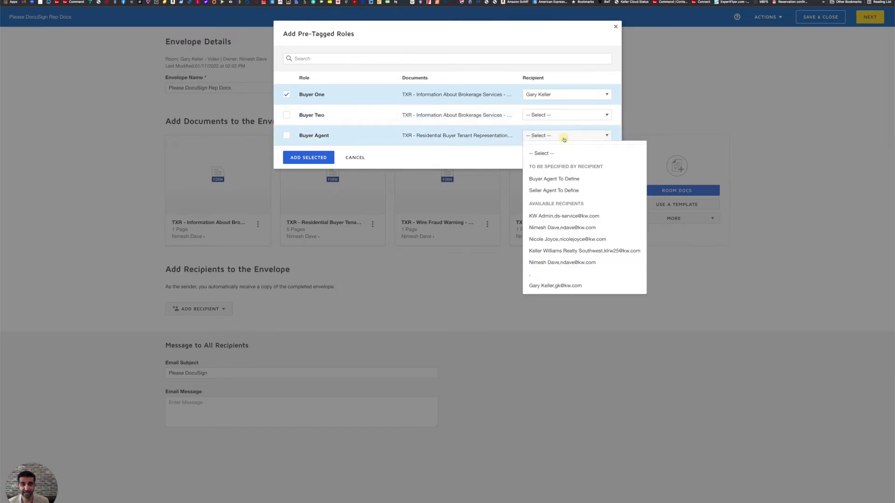
{"action": "left_click", "coordinate": [576, 263]}
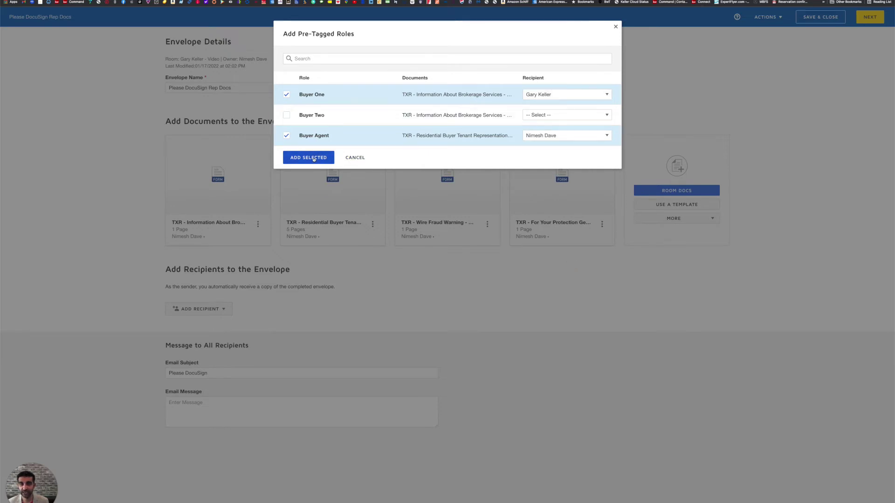
{"action": "left_click", "coordinate": [314, 158]}
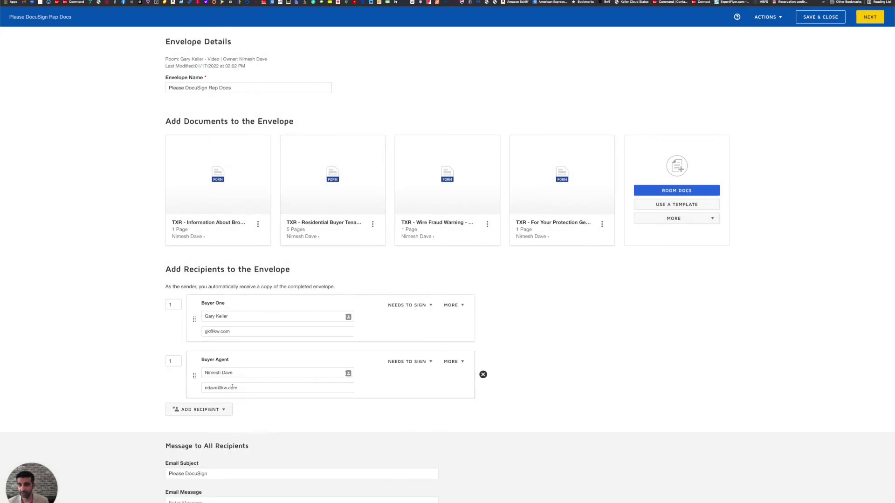
Extend the email subject with 'Representation Documnets'.
{"action": "scroll", "coordinate": [542, 432], "scroll_direction": "down", "scroll_amount": 1}
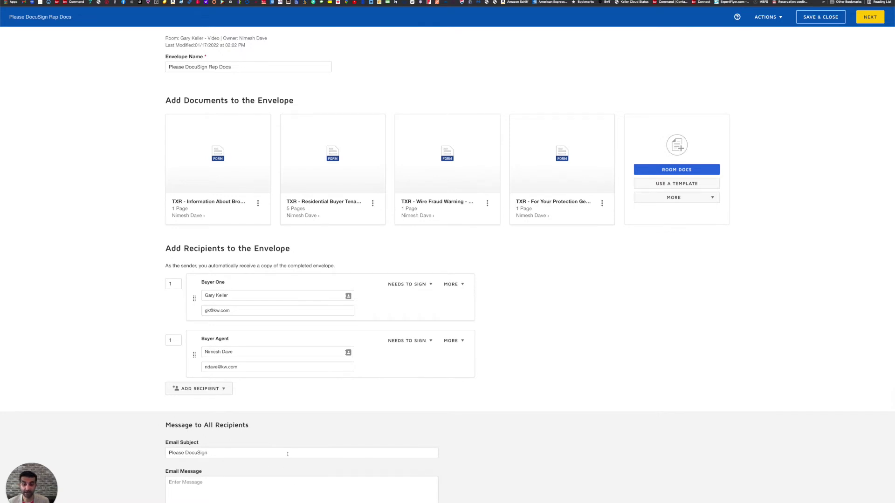
{"action": "left_click", "coordinate": [286, 455]}
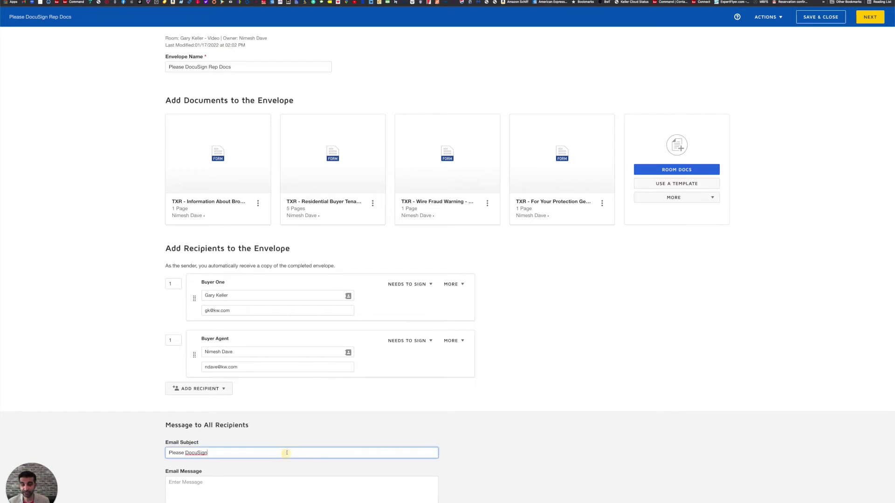
{"action": "type", "text": "Repres"}
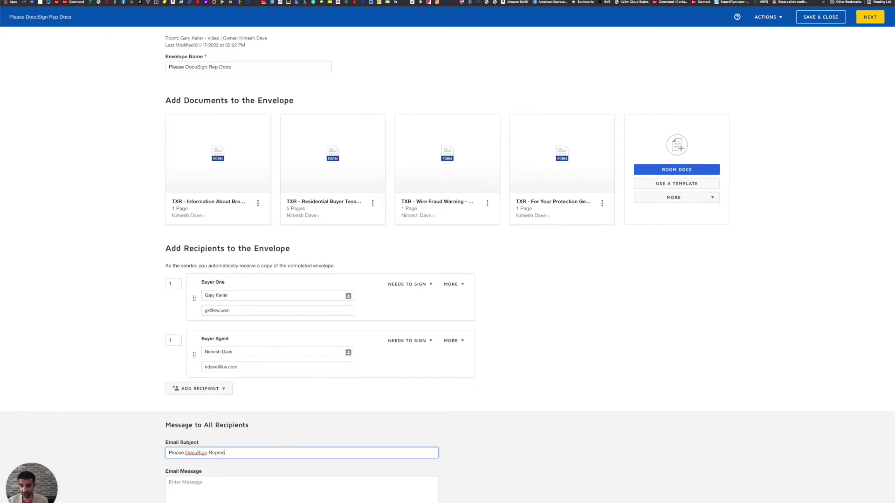
{"action": "type", "text": "entation Documnets"}
Fix the 'Documents' typo so the subject reads 'Please DocuSign Representation Documents', then proceed to tagging.
{"action": "double_click", "coordinate": [262, 454]}
{"action": "left_click", "coordinate": [263, 453]}
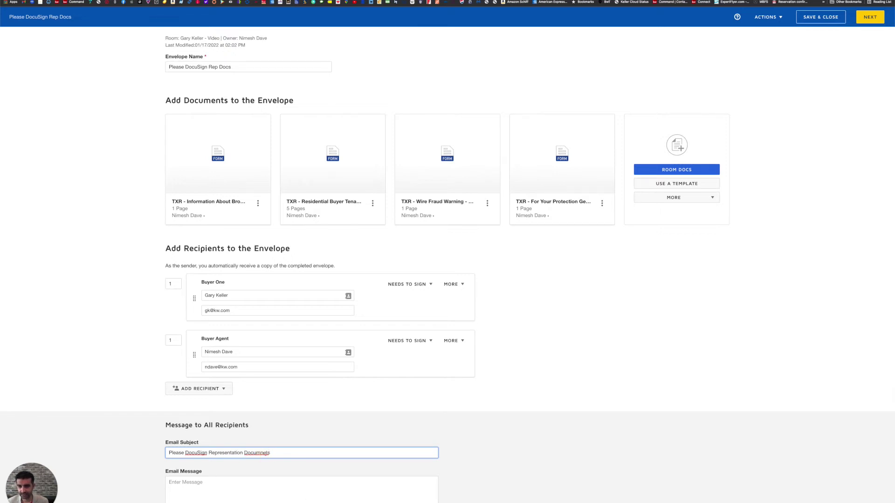
{"action": "key", "text": "BackSpace"}
{"action": "key", "text": "BackSpace"}
{"action": "type", "text": "en"}
{"action": "left_click", "coordinate": [187, 485]}
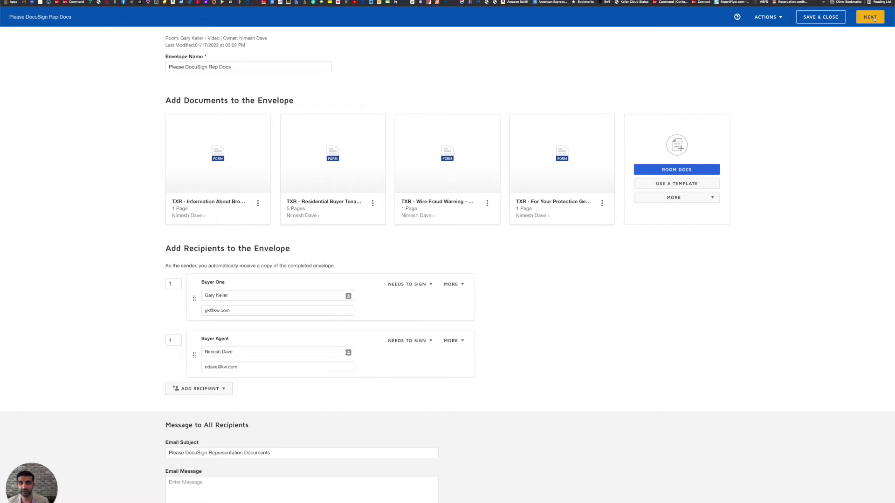
{"action": "left_click", "coordinate": [874, 19]}
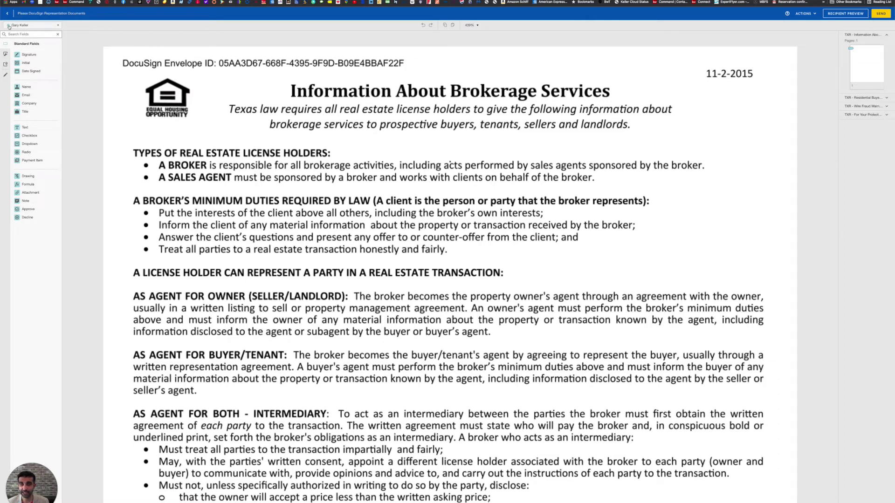
Switch the field recipient from the buyer to the agent and back to the buyer.
{"action": "left_click", "coordinate": [57, 26]}
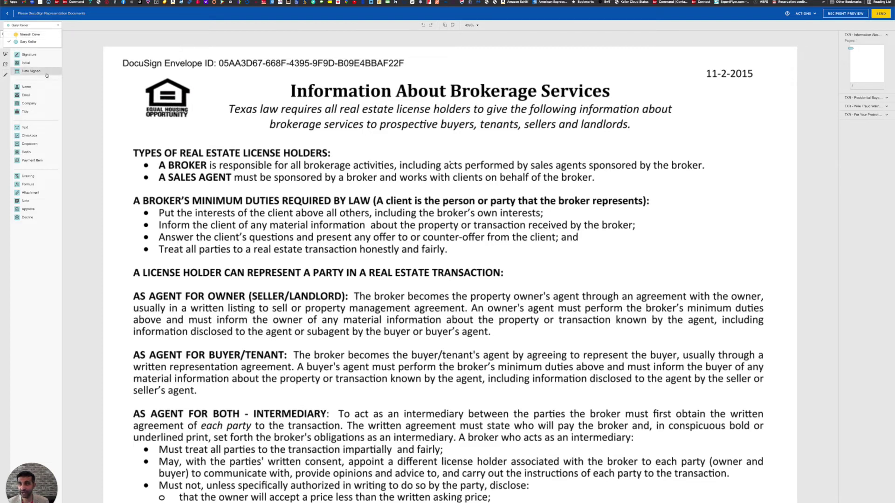
{"action": "left_click", "coordinate": [40, 36]}
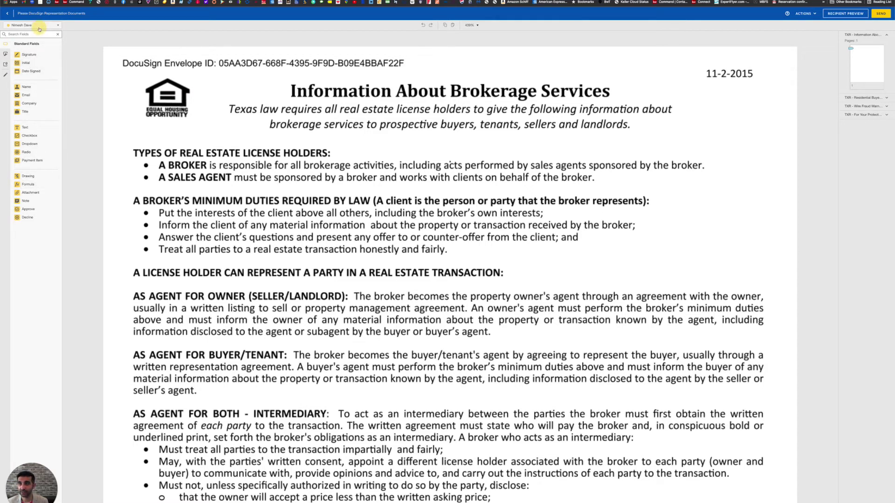
{"action": "left_click", "coordinate": [39, 25]}
{"action": "left_click", "coordinate": [31, 42]}
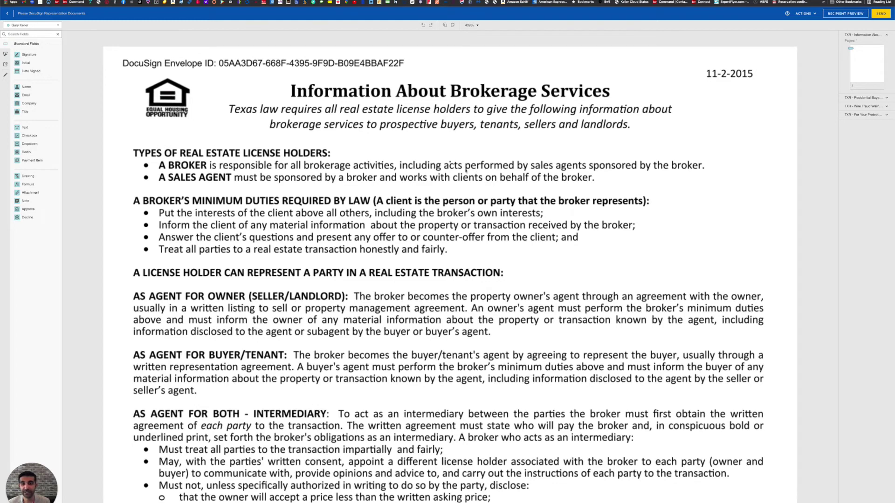
{"action": "scroll", "coordinate": [465, 170], "scroll_direction": "down", "scroll_amount": 5}
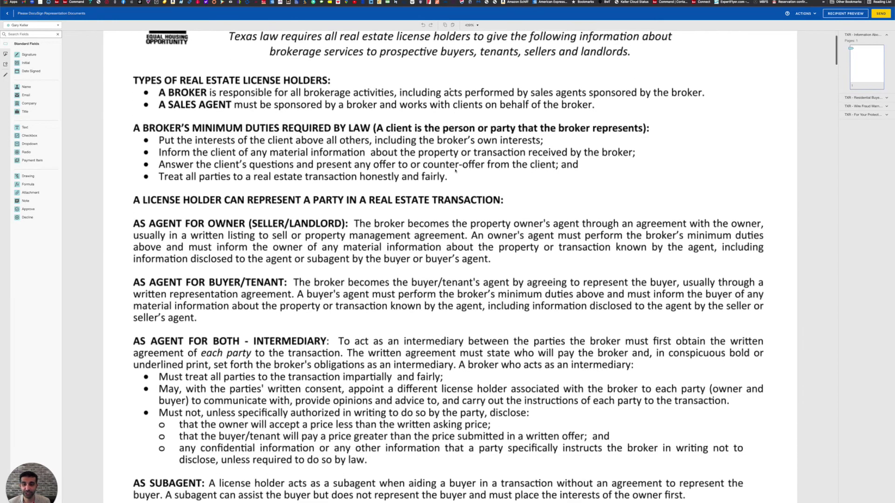
{"action": "scroll", "coordinate": [455, 171], "scroll_direction": "down", "scroll_amount": 10}
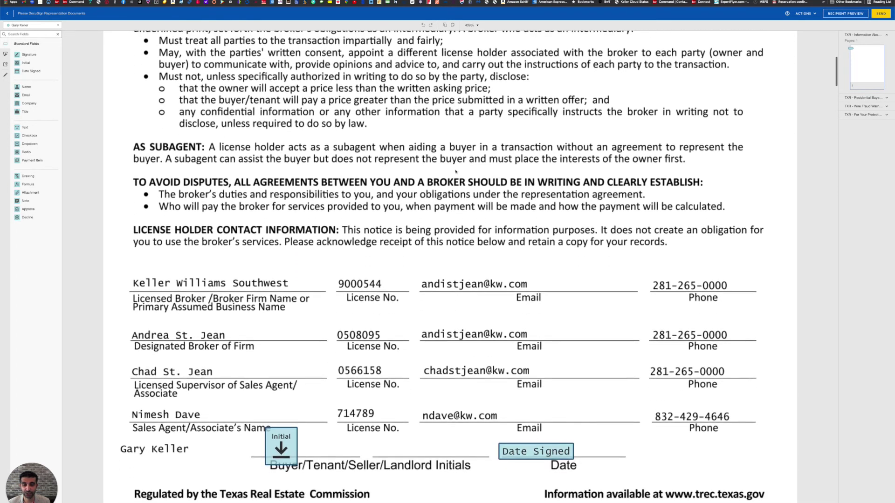
{"action": "scroll", "coordinate": [456, 171], "scroll_direction": "down", "scroll_amount": 3}
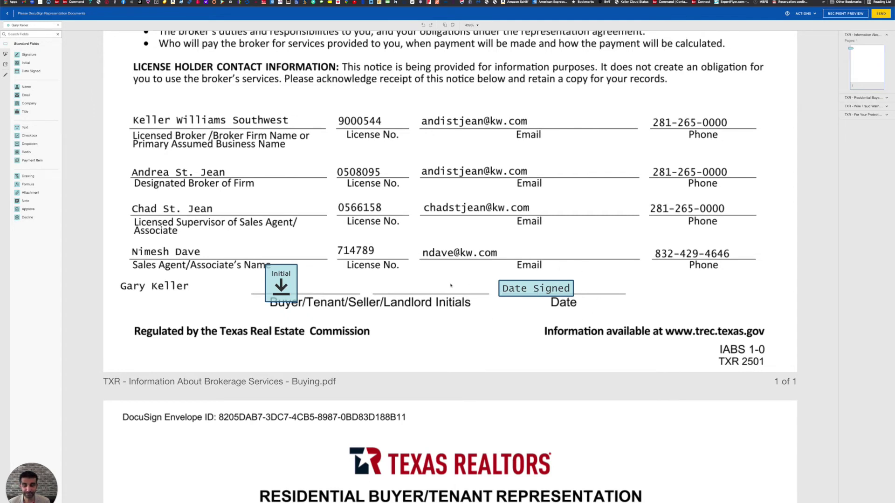
{"action": "scroll", "coordinate": [450, 285], "scroll_direction": "down", "scroll_amount": 1}
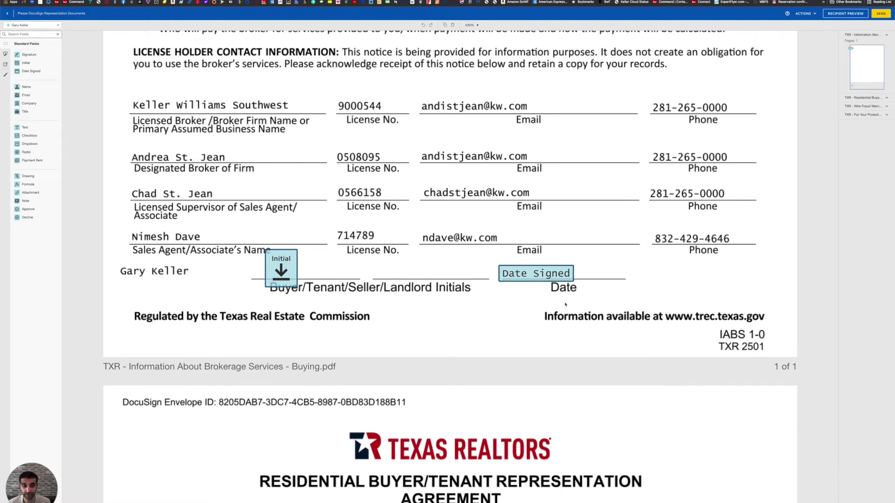
{"action": "scroll", "coordinate": [405, 295], "scroll_direction": "down", "scroll_amount": 2}
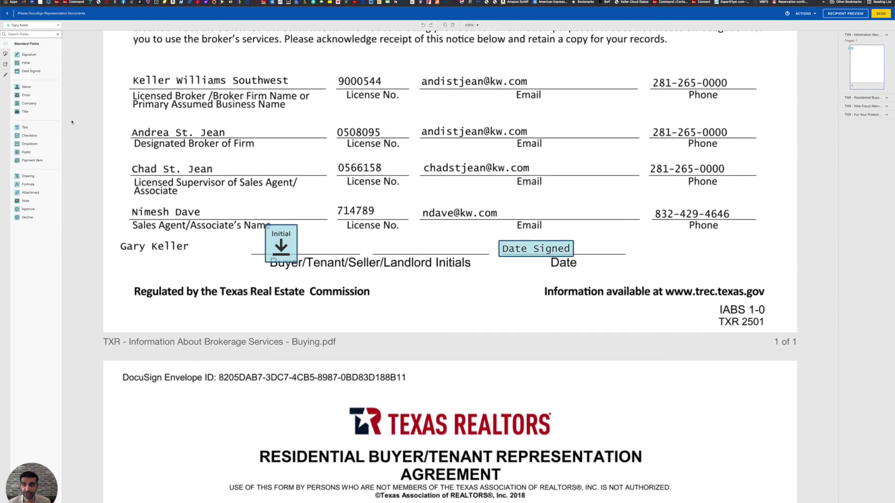
{"action": "scroll", "coordinate": [469, 300], "scroll_direction": "down", "scroll_amount": 12}
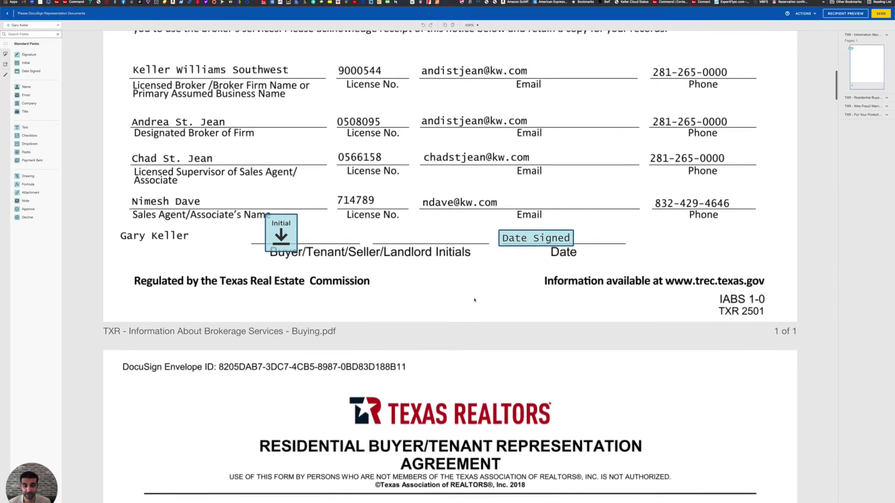
{"action": "scroll", "coordinate": [474, 300], "scroll_direction": "down", "scroll_amount": 6}
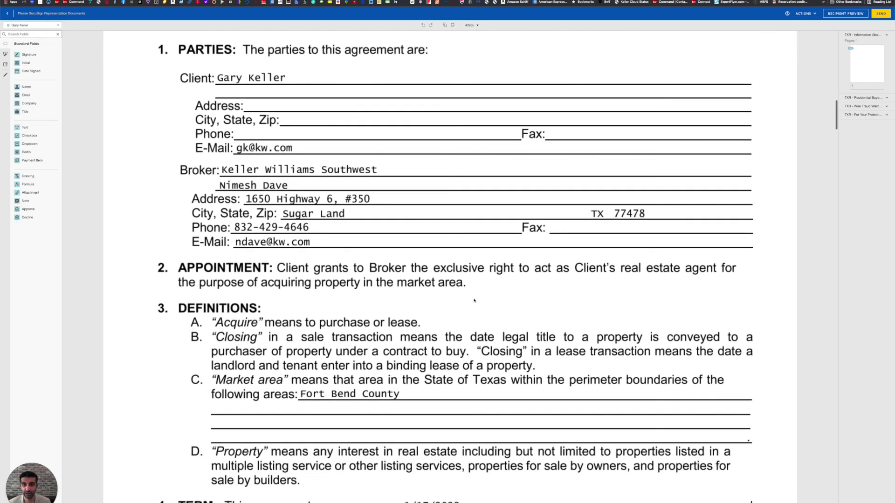
{"action": "scroll", "coordinate": [474, 300], "scroll_direction": "up", "scroll_amount": 4}
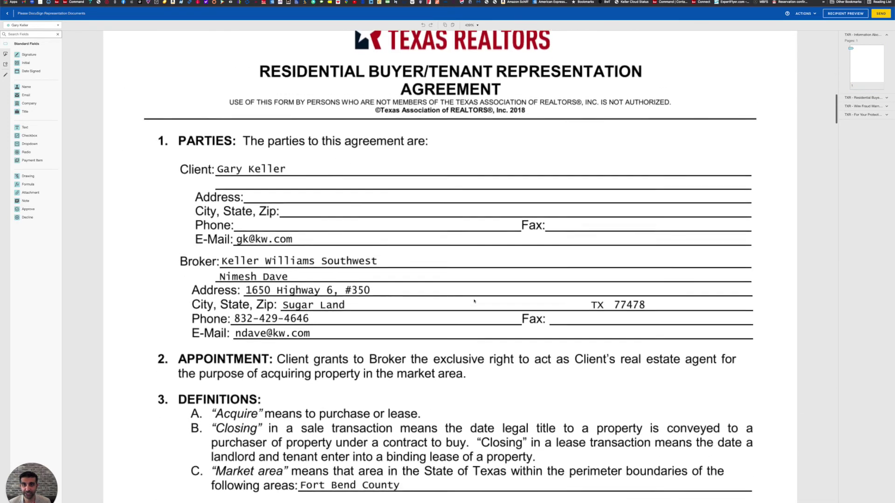
{"action": "scroll", "coordinate": [475, 301], "scroll_direction": "down", "scroll_amount": 5}
{"action": "scroll", "coordinate": [474, 301], "scroll_direction": "down", "scroll_amount": 15}
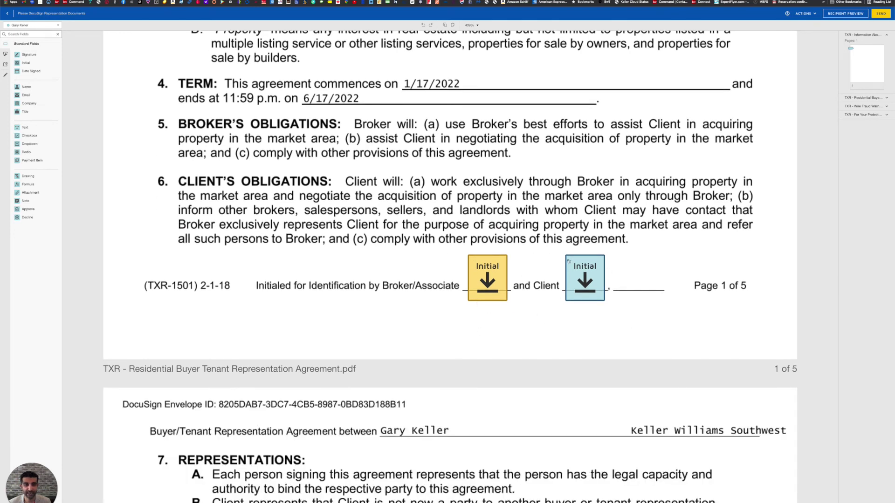
{"action": "scroll", "coordinate": [536, 301], "scroll_direction": "down", "scroll_amount": 3}
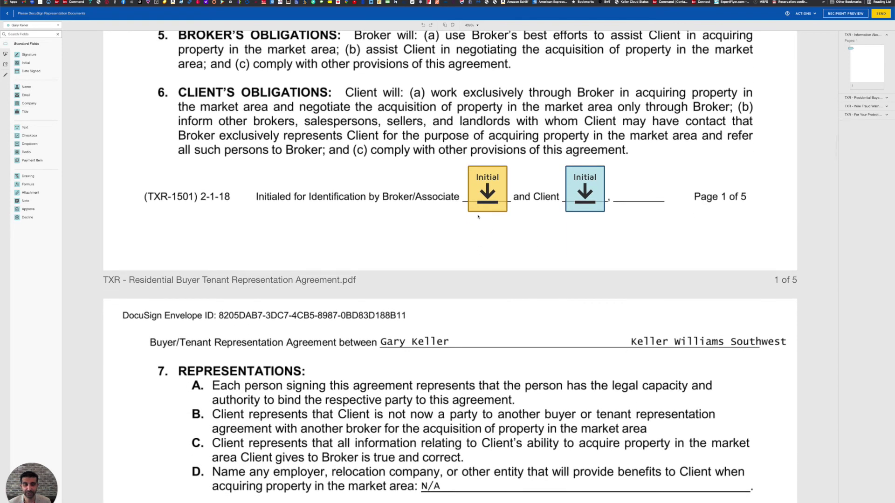
{"action": "scroll", "coordinate": [503, 272], "scroll_direction": "down", "scroll_amount": 15}
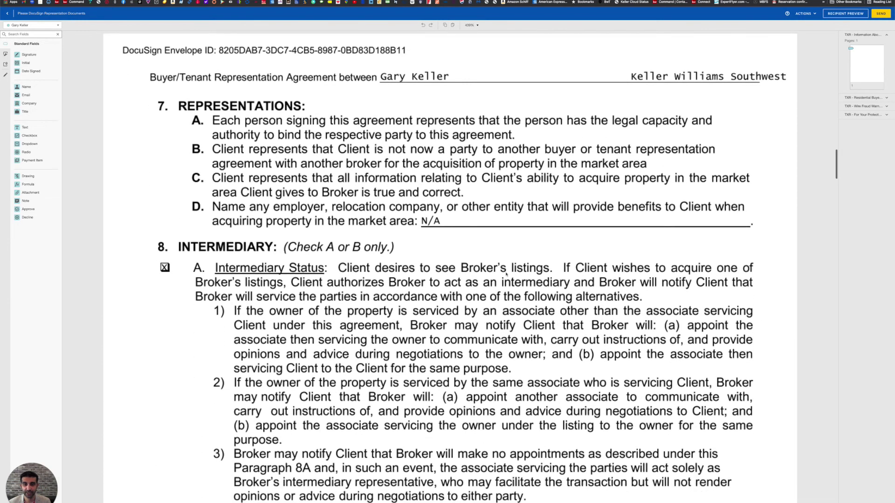
{"action": "scroll", "coordinate": [507, 275], "scroll_direction": "down", "scroll_amount": 11}
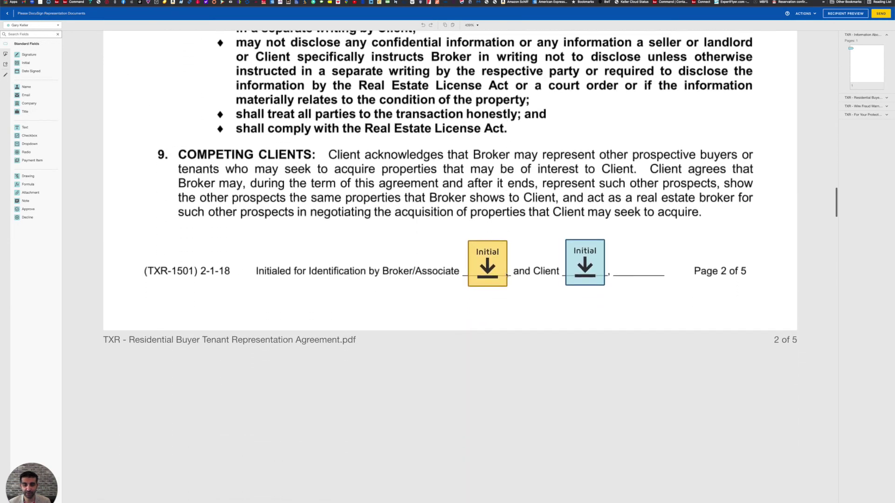
{"action": "scroll", "coordinate": [559, 238], "scroll_direction": "down", "scroll_amount": 11}
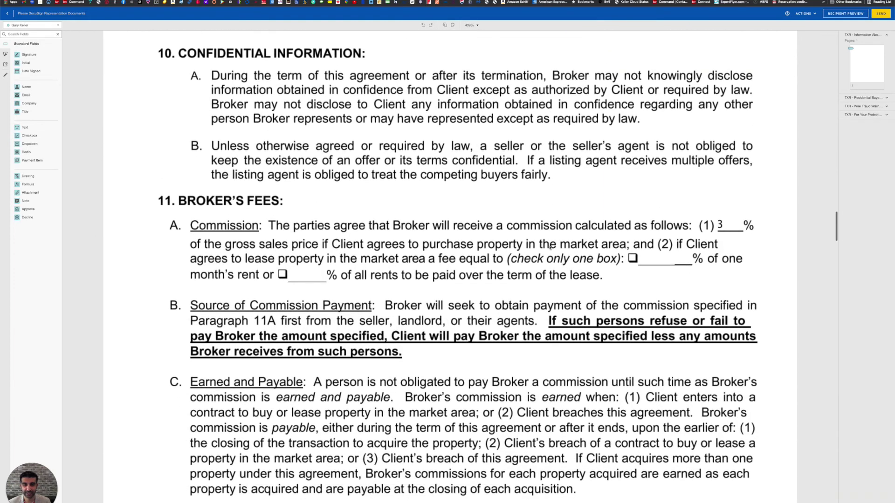
{"action": "scroll", "coordinate": [550, 248], "scroll_direction": "down", "scroll_amount": 17}
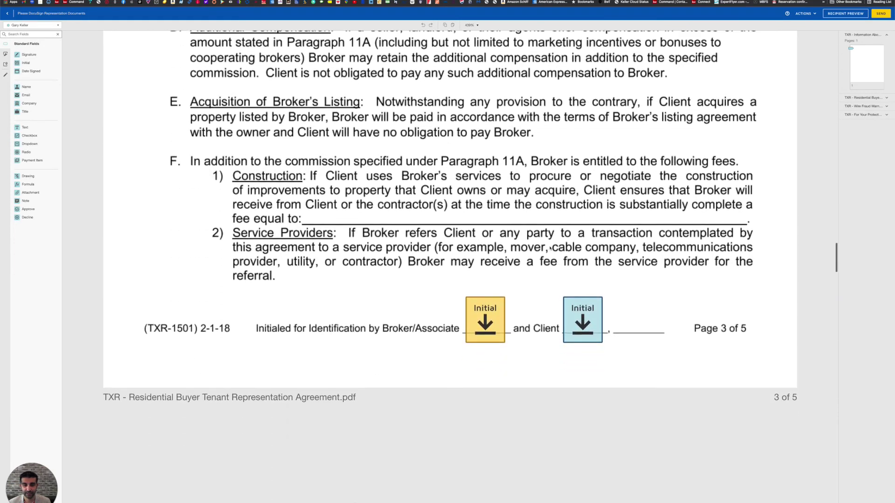
{"action": "scroll", "coordinate": [559, 266], "scroll_direction": "down", "scroll_amount": 14}
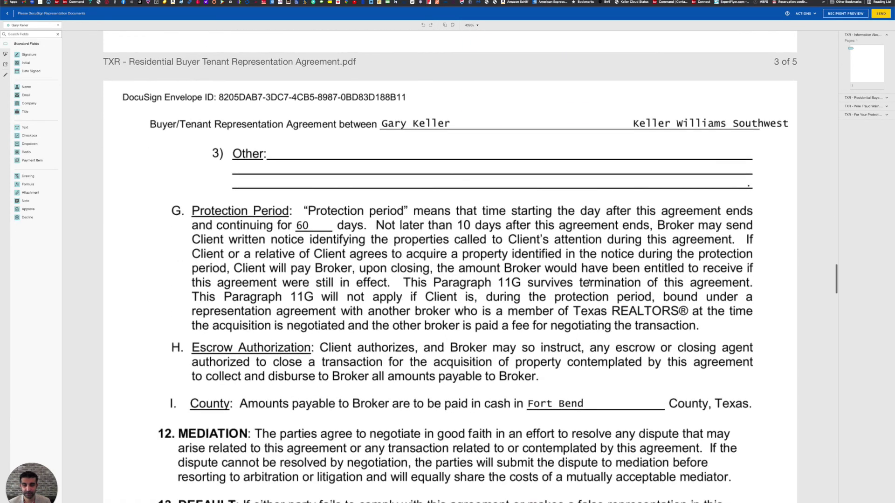
{"action": "scroll", "coordinate": [588, 281], "scroll_direction": "down", "scroll_amount": 13}
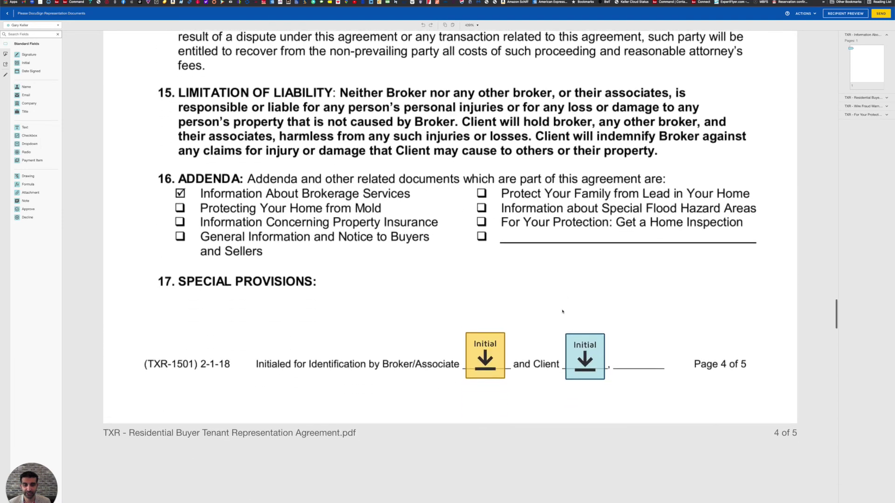
{"action": "scroll", "coordinate": [570, 323], "scroll_direction": "down", "scroll_amount": 17}
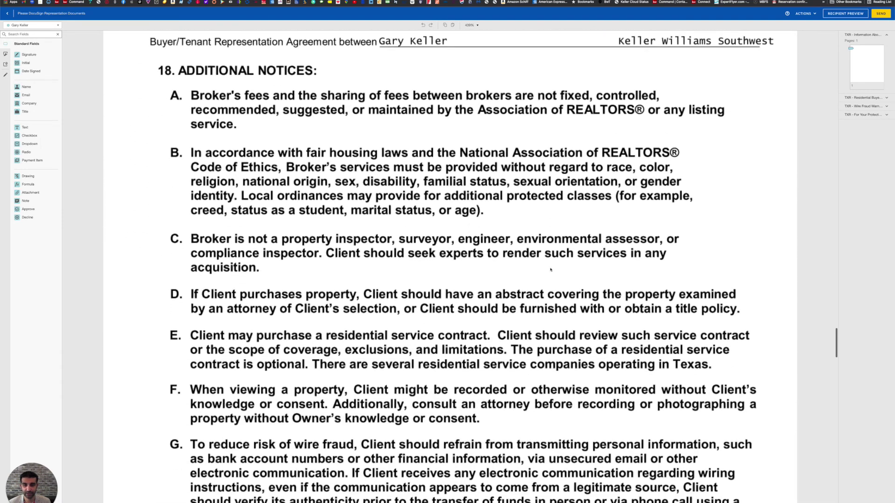
{"action": "scroll", "coordinate": [551, 269], "scroll_direction": "down", "scroll_amount": 3}
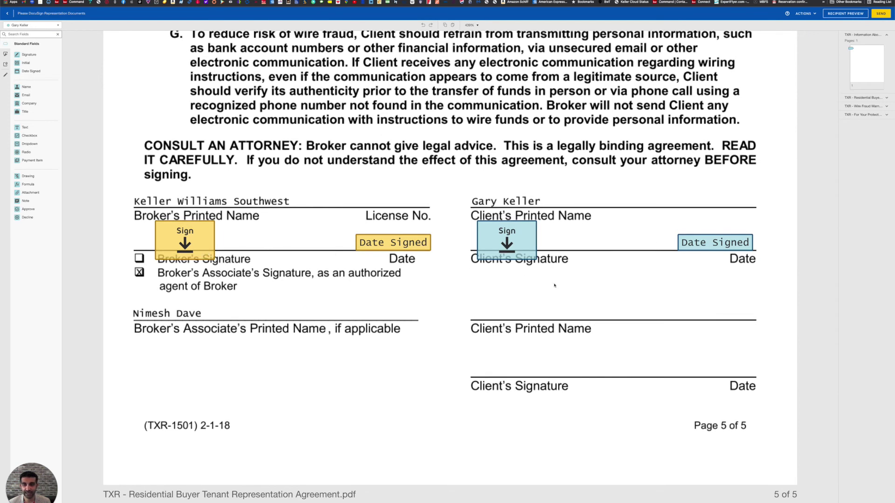
{"action": "scroll", "coordinate": [554, 285], "scroll_direction": "down", "scroll_amount": 2}
{"action": "scroll", "coordinate": [554, 285], "scroll_direction": "down", "scroll_amount": 2}
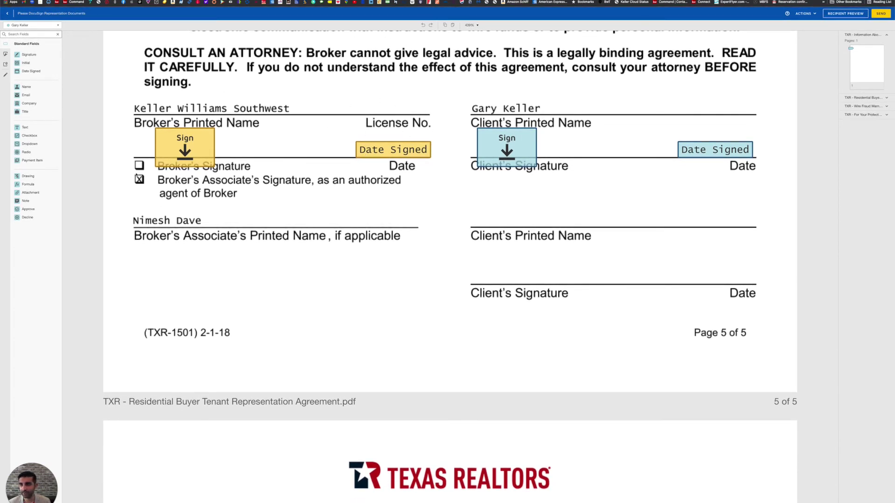
{"action": "left_click", "coordinate": [33, 25]}
{"action": "left_click", "coordinate": [35, 40]}
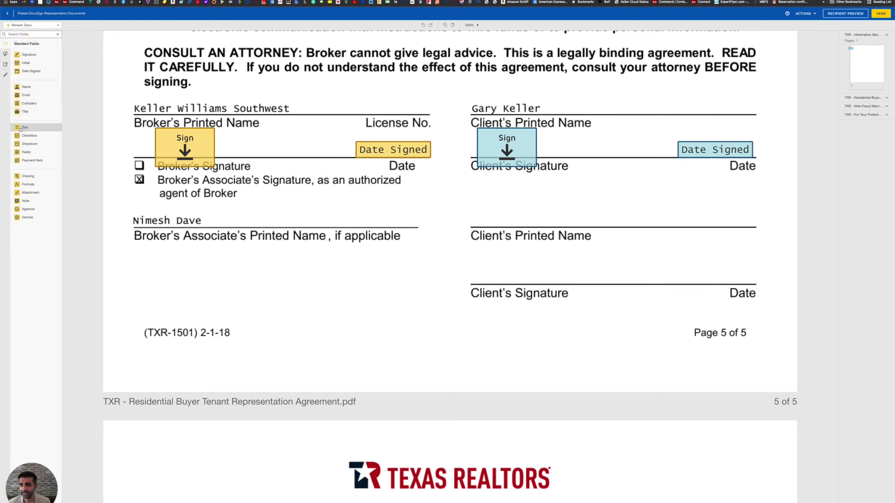
{"action": "left_click_drag", "start_coordinate": [20, 128], "coordinate": [343, 94]}
{"action": "left_click", "coordinate": [366, 102]}
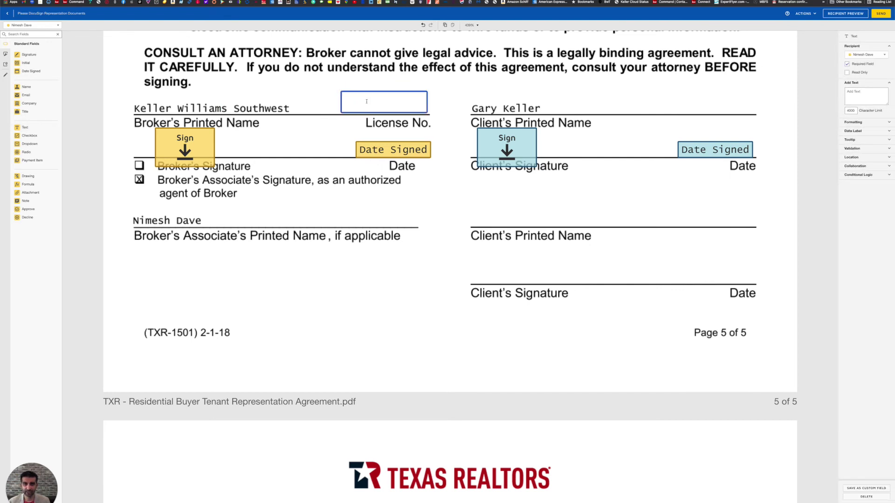
{"action": "type", "text": "900544"}
{"action": "left_click", "coordinate": [309, 88]}
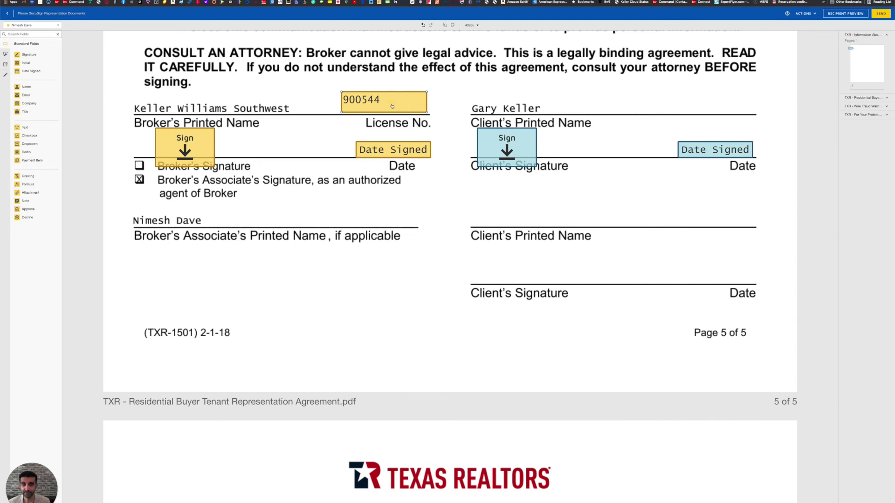
{"action": "left_click_drag", "start_coordinate": [392, 106], "coordinate": [417, 107]}
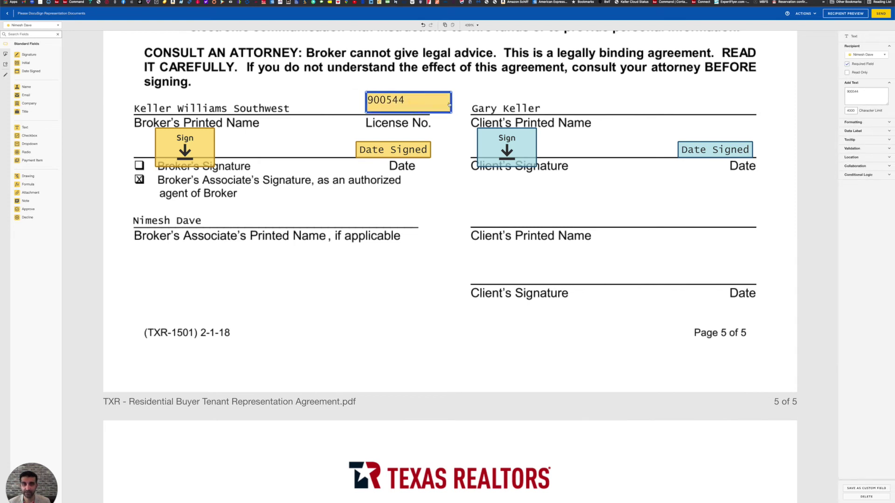
{"action": "left_click_drag", "start_coordinate": [450, 113], "coordinate": [420, 104]}
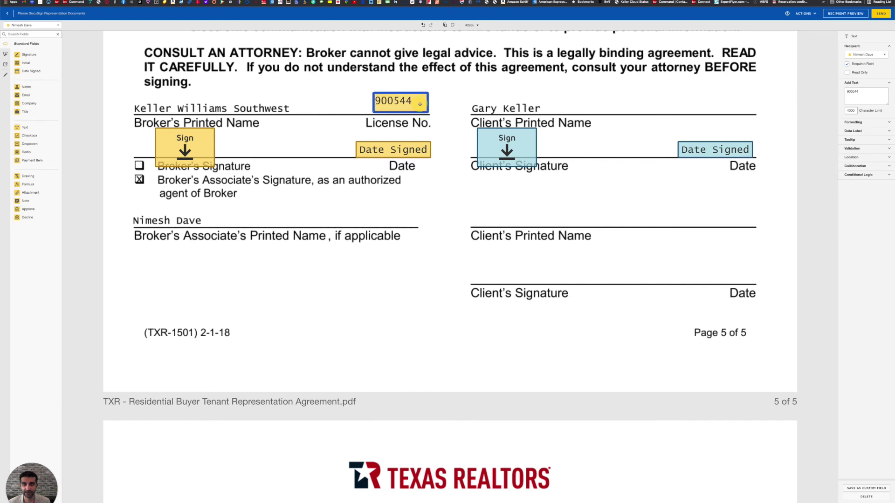
{"action": "left_click", "coordinate": [453, 185]}
{"action": "scroll", "coordinate": [443, 190], "scroll_direction": "down", "scroll_amount": 3}
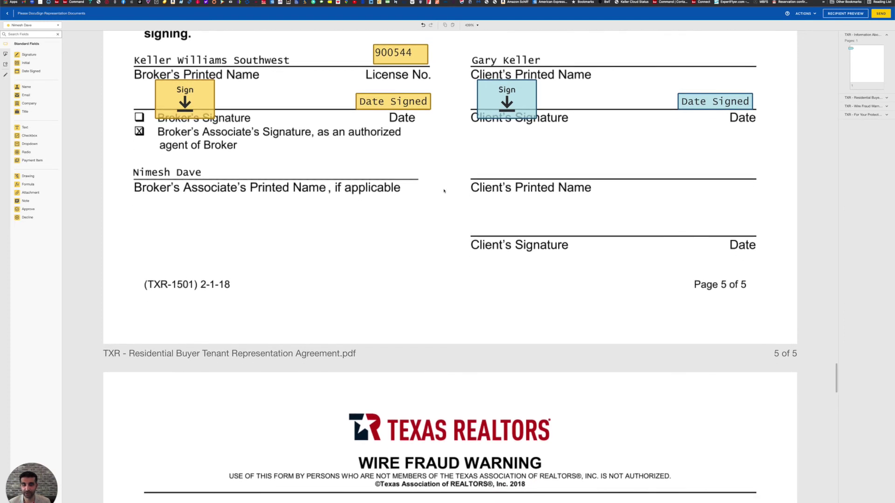
Scroll past the Wire Fraud Warning to the last page and show the recipient list.
{"action": "scroll", "coordinate": [443, 190], "scroll_direction": "down", "scroll_amount": 1}
{"action": "scroll", "coordinate": [443, 191], "scroll_direction": "down", "scroll_amount": 10}
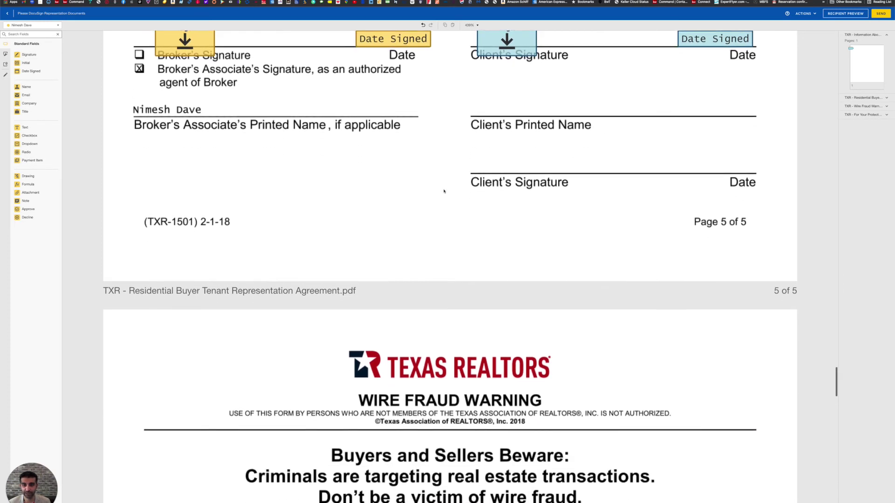
{"action": "scroll", "coordinate": [444, 191], "scroll_direction": "down", "scroll_amount": 14}
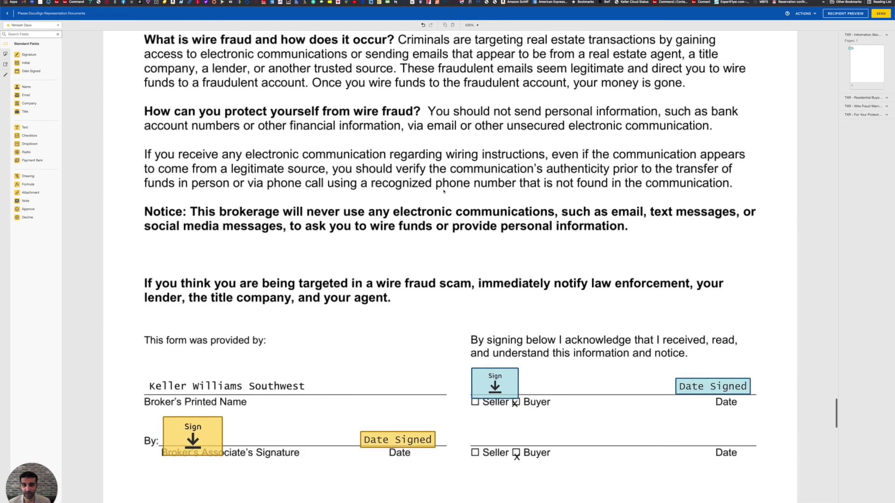
{"action": "scroll", "coordinate": [444, 191], "scroll_direction": "down", "scroll_amount": 12}
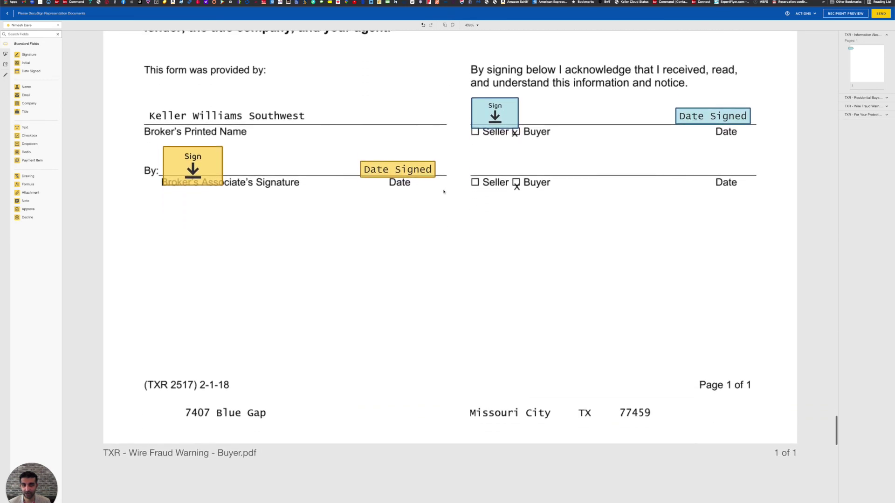
{"action": "scroll", "coordinate": [443, 191], "scroll_direction": "down", "scroll_amount": 20}
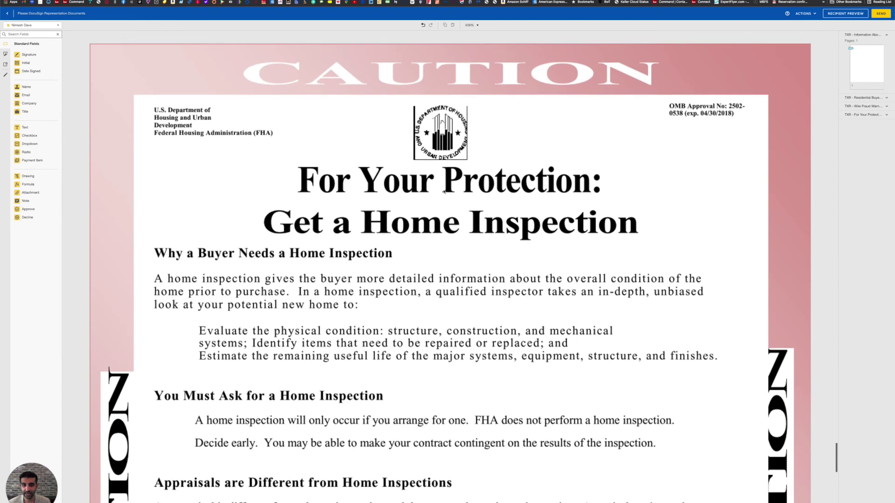
{"action": "scroll", "coordinate": [445, 192], "scroll_direction": "down", "scroll_amount": 4}
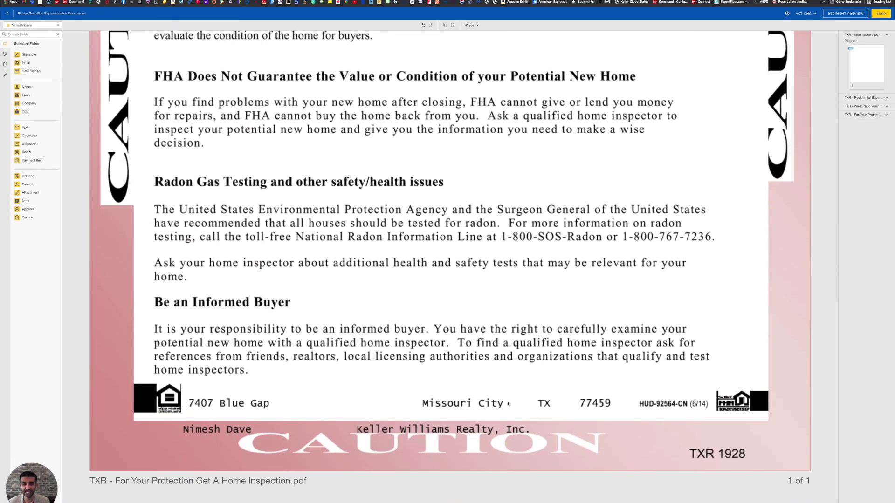
{"action": "left_click", "coordinate": [49, 25]}
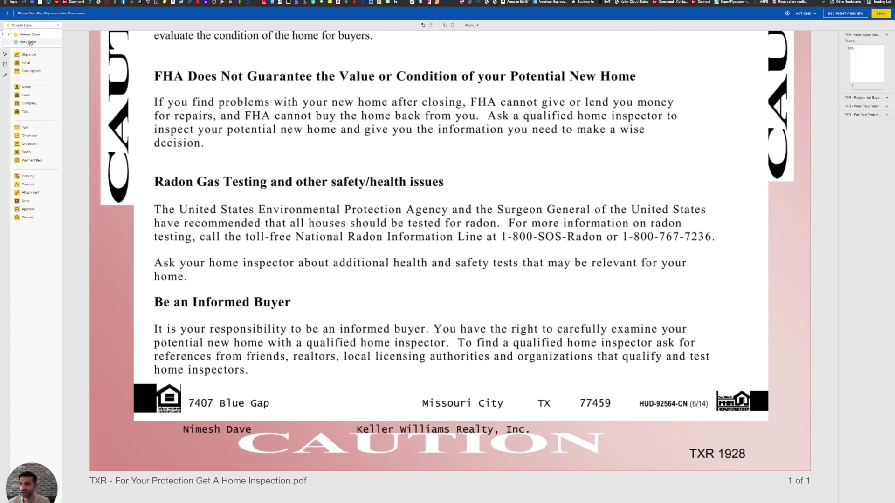
For the buyer, place a Signature field beside the property address and a Date Signed field above Missouri City.
{"action": "left_click", "coordinate": [29, 43]}
{"action": "mouse_move", "coordinate": [28, 55]}
{"action": "left_mouse_down"}
{"action": "mouse_move", "coordinate": [179, 101]}
{"action": "mouse_move", "coordinate": [313, 333]}
{"action": "mouse_move", "coordinate": [299, 367]}
{"action": "left_mouse_up"}
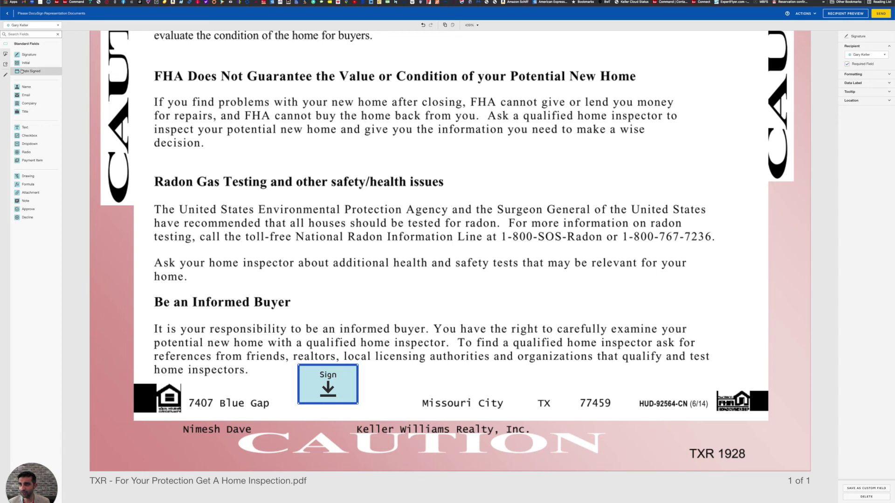
{"action": "left_click_drag", "start_coordinate": [21, 71], "coordinate": [421, 370]}
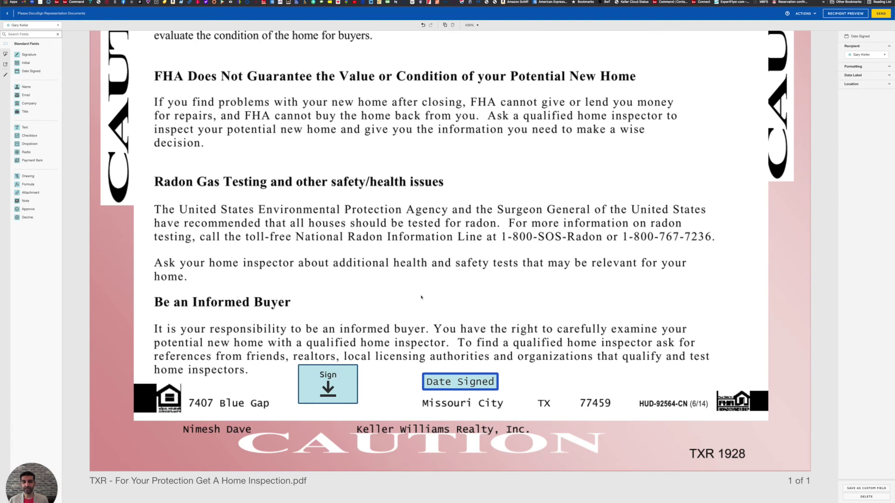